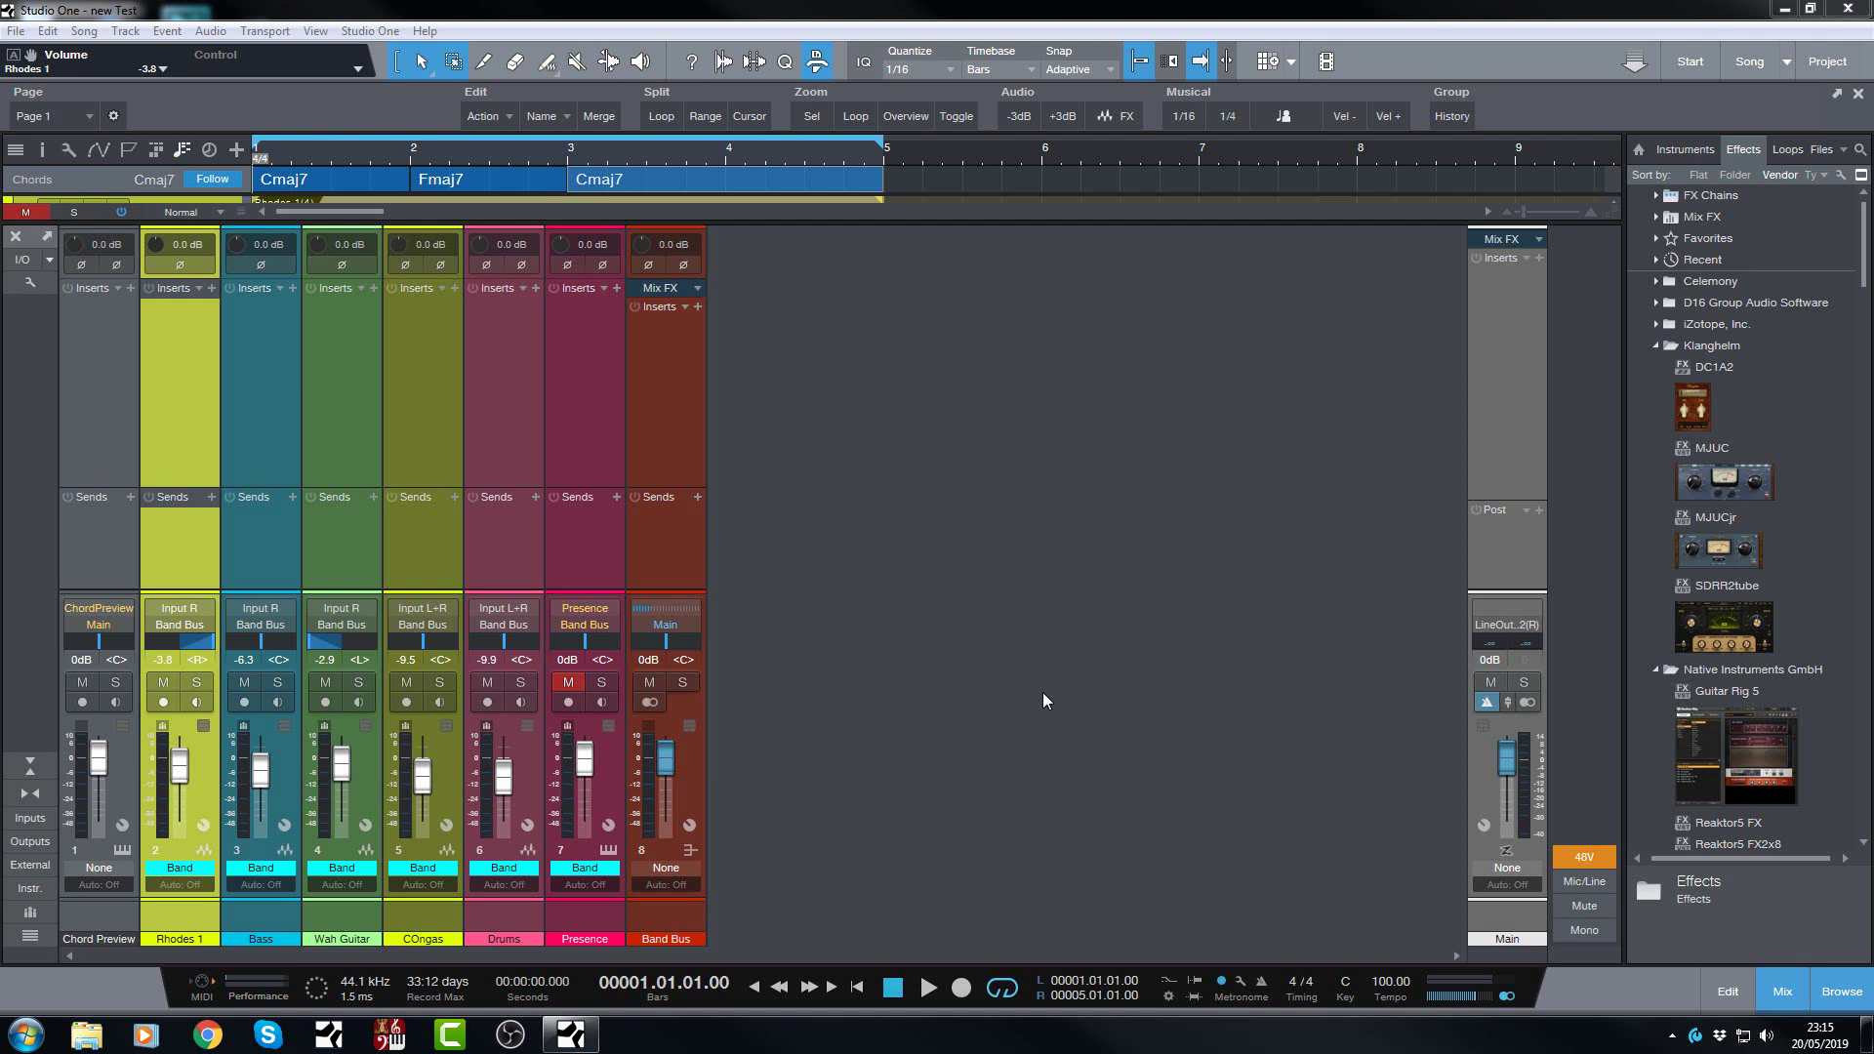
Open the console display options and preview hiding and restoring Group assignment and Input controls.
click(30, 283)
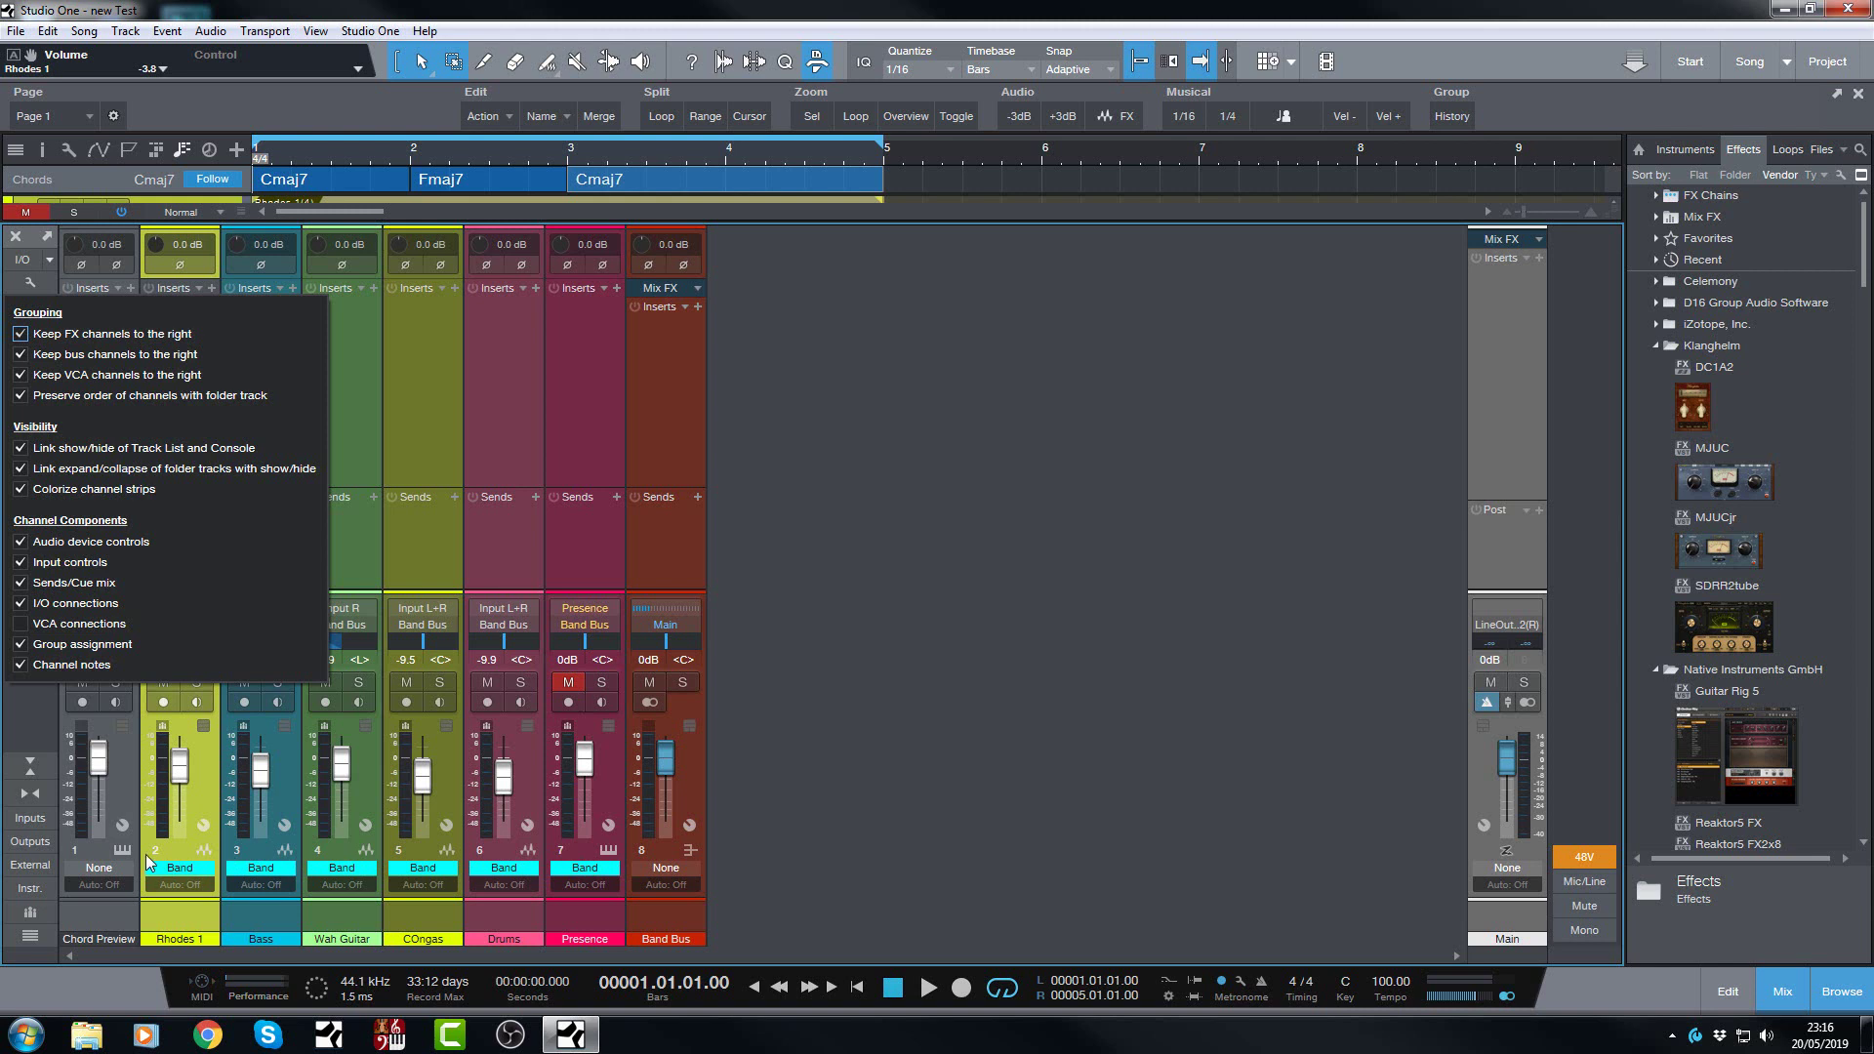
click(21, 645)
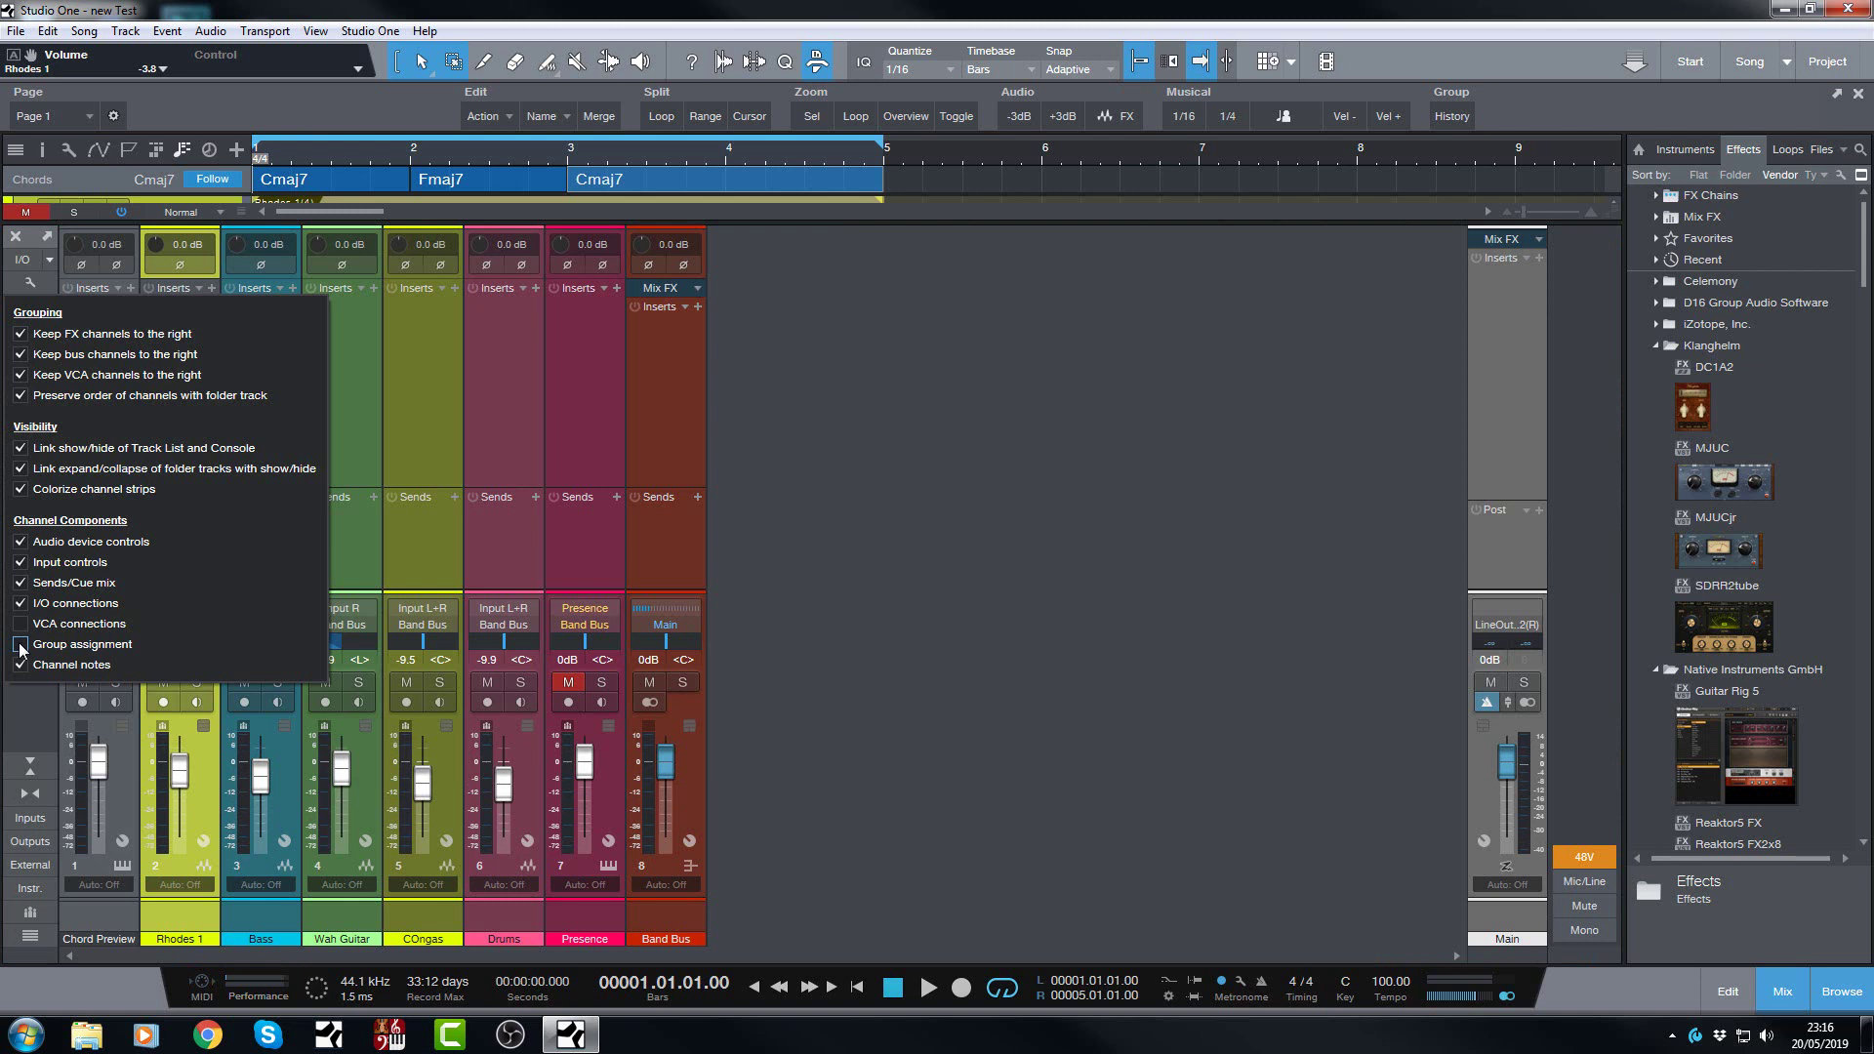
click(21, 645)
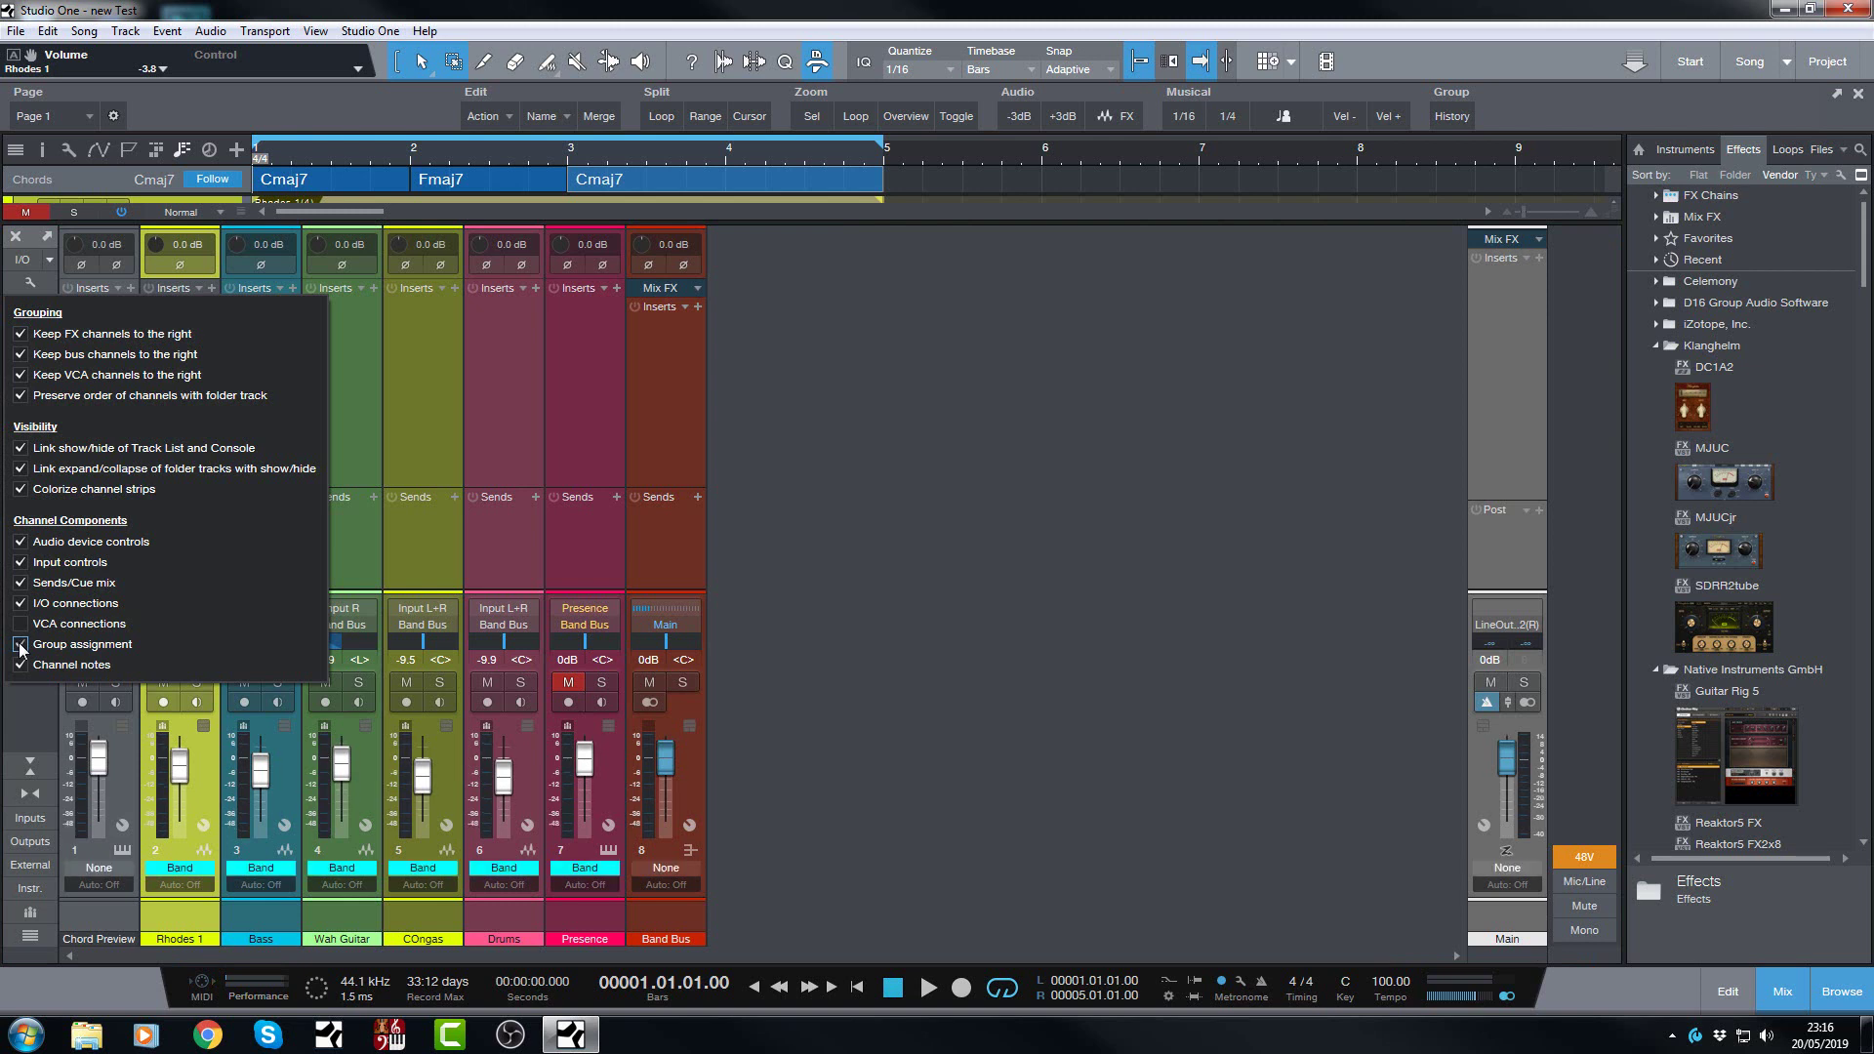
click(21, 563)
click(20, 563)
Re-check Input controls on the strips and link folder expand/collapse with show/hide.
click(21, 563)
click(20, 563)
click(21, 470)
Preview hiding Audio device controls and Channel notes, leaving both shown.
click(21, 543)
click(21, 542)
click(21, 665)
click(21, 665)
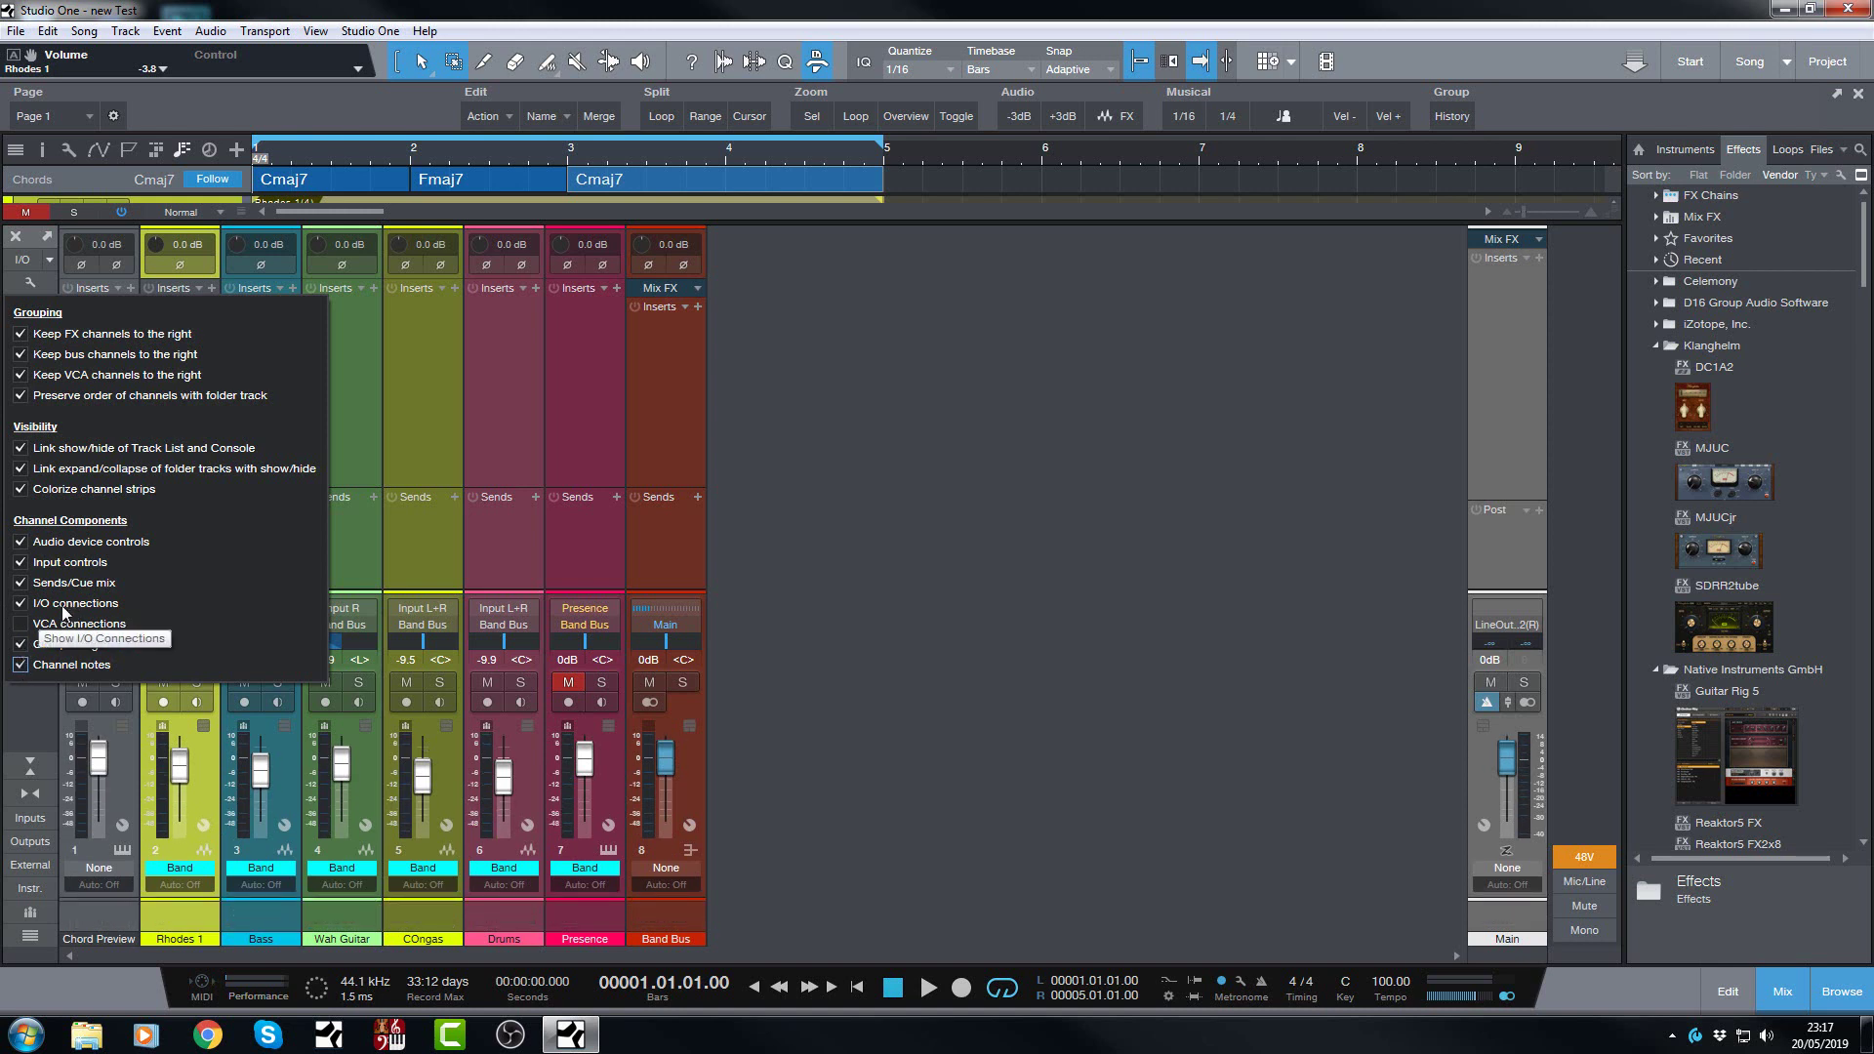
Toggle I/O connections off and back on twice, then close the display options.
click(20, 604)
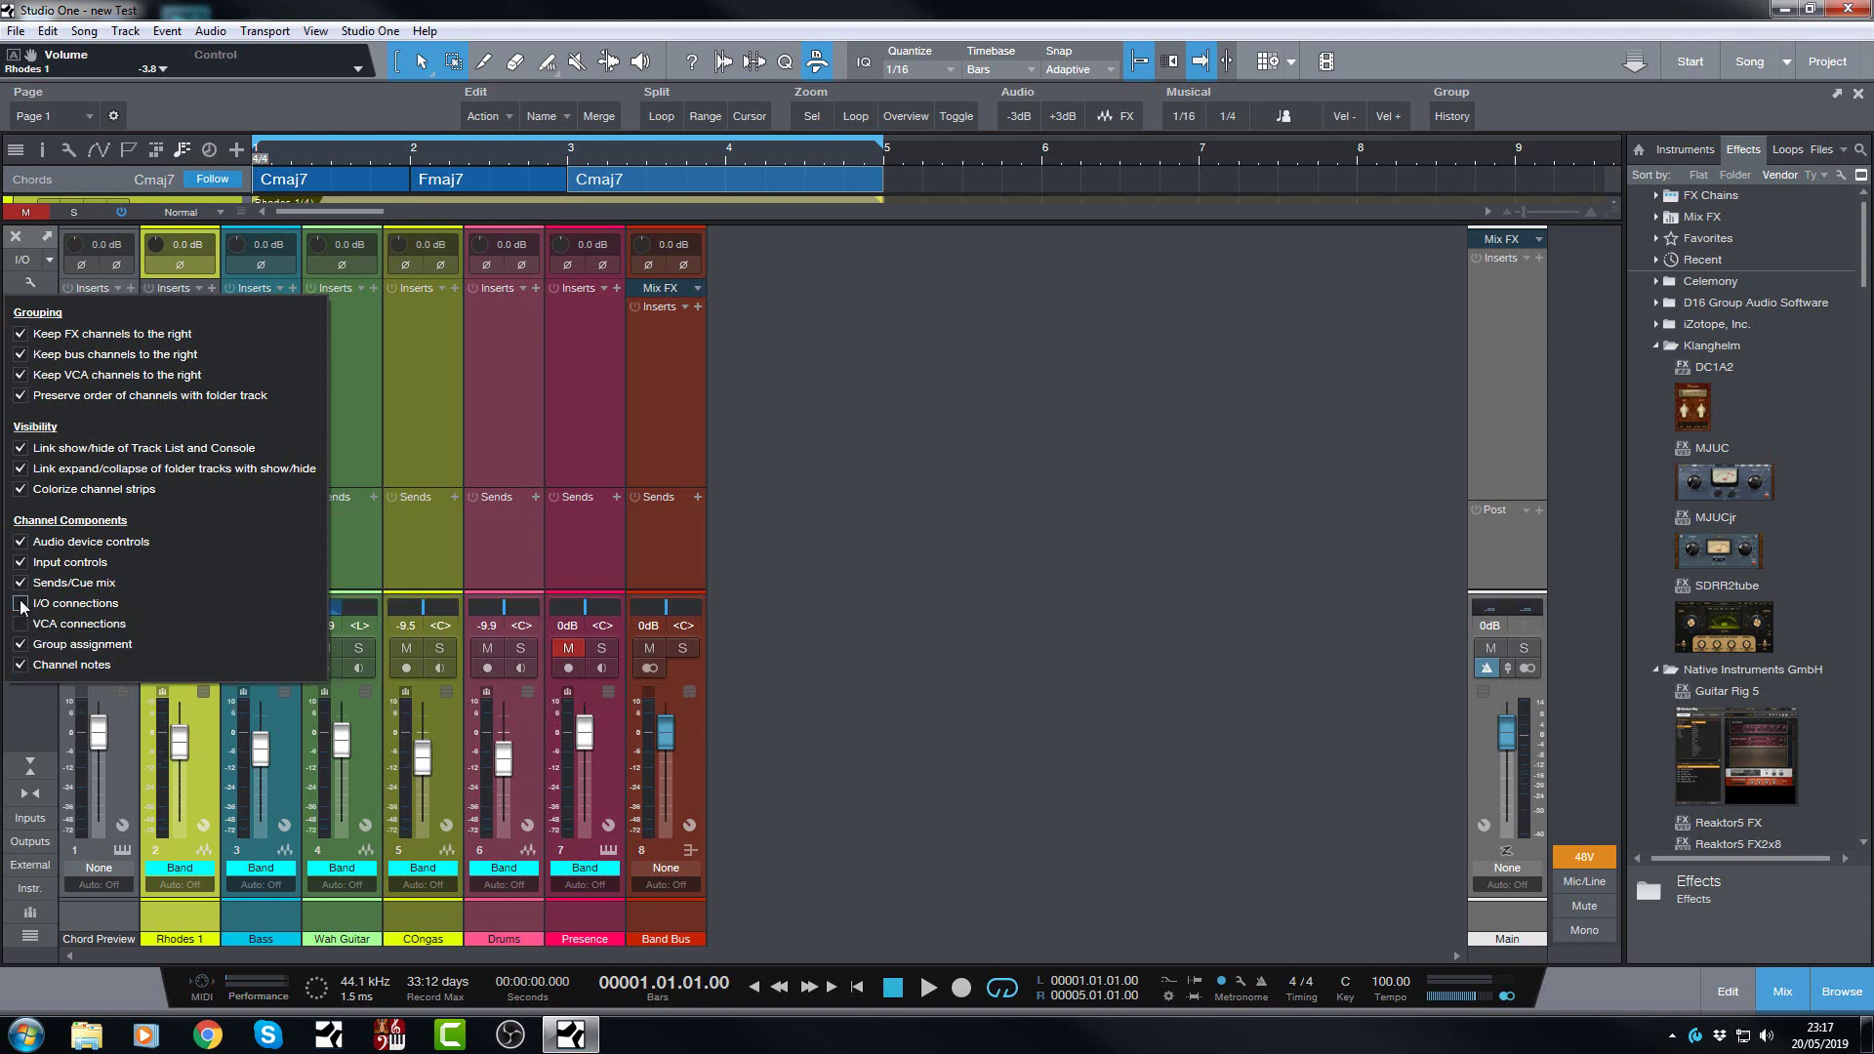
click(21, 604)
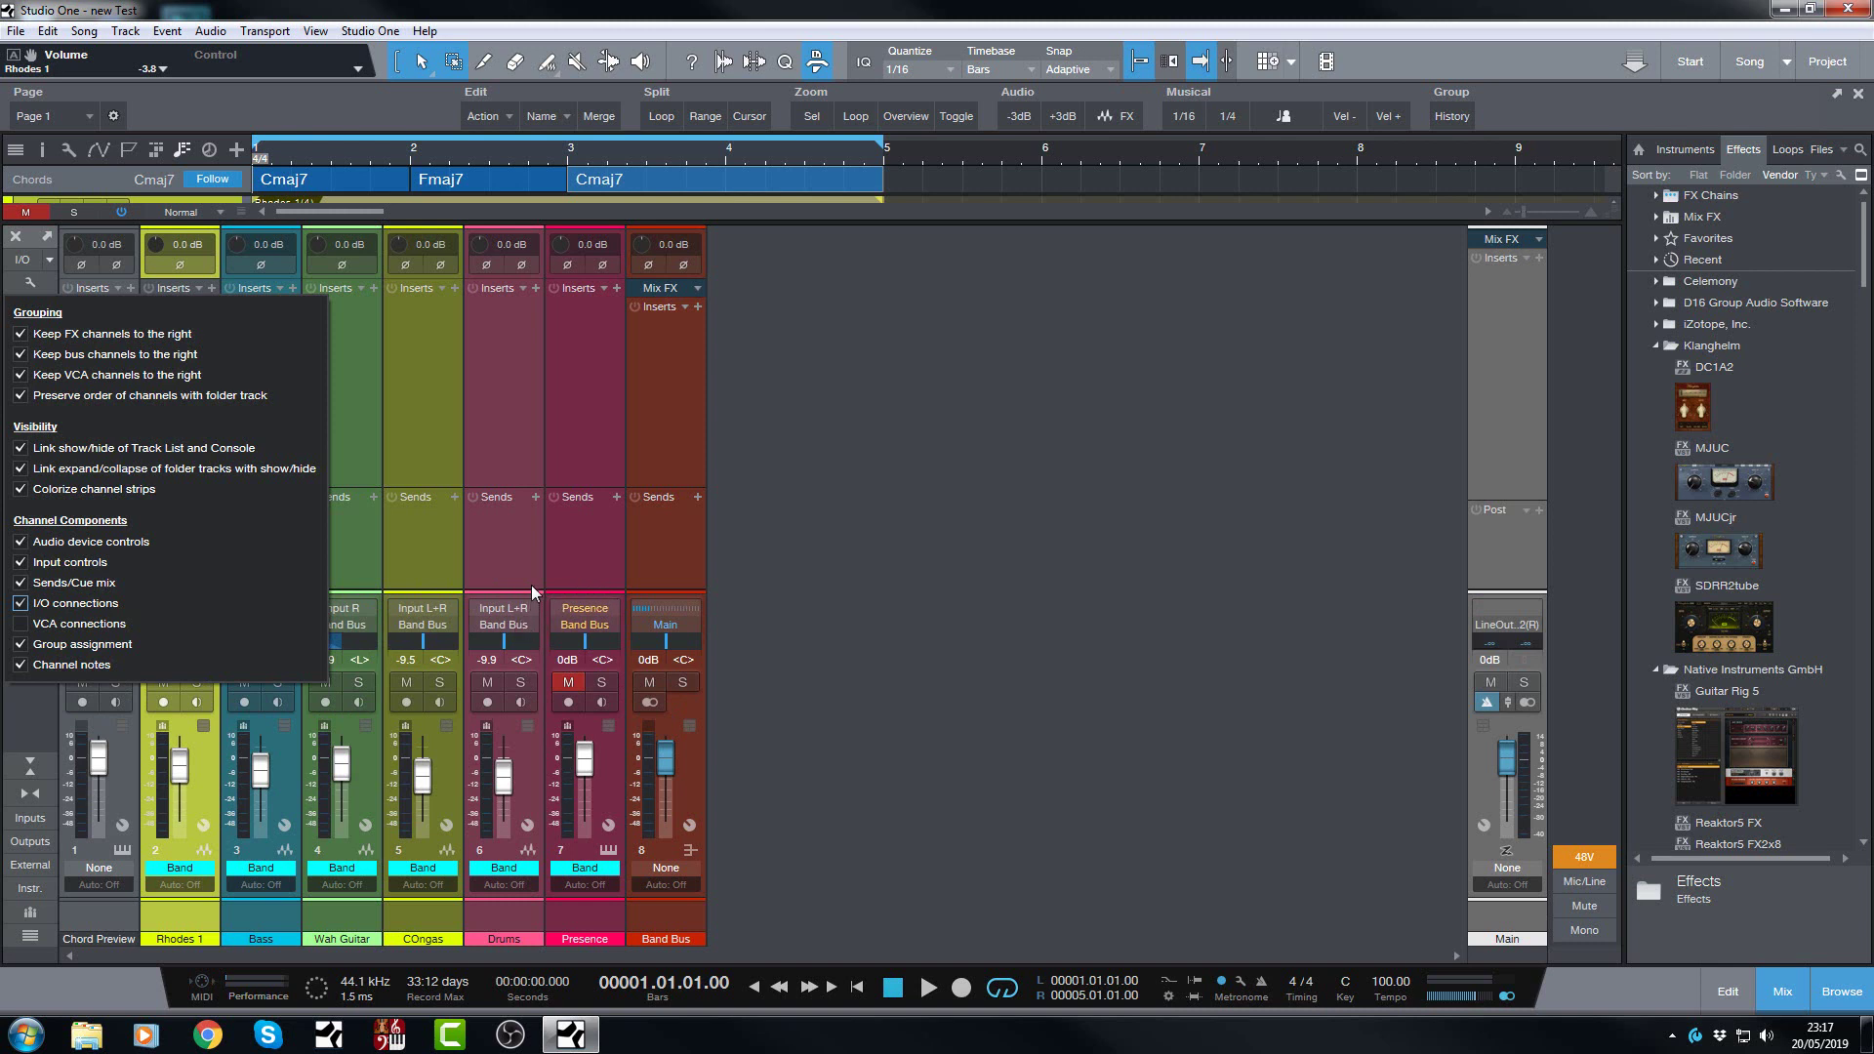
click(21, 604)
click(21, 604)
click(845, 476)
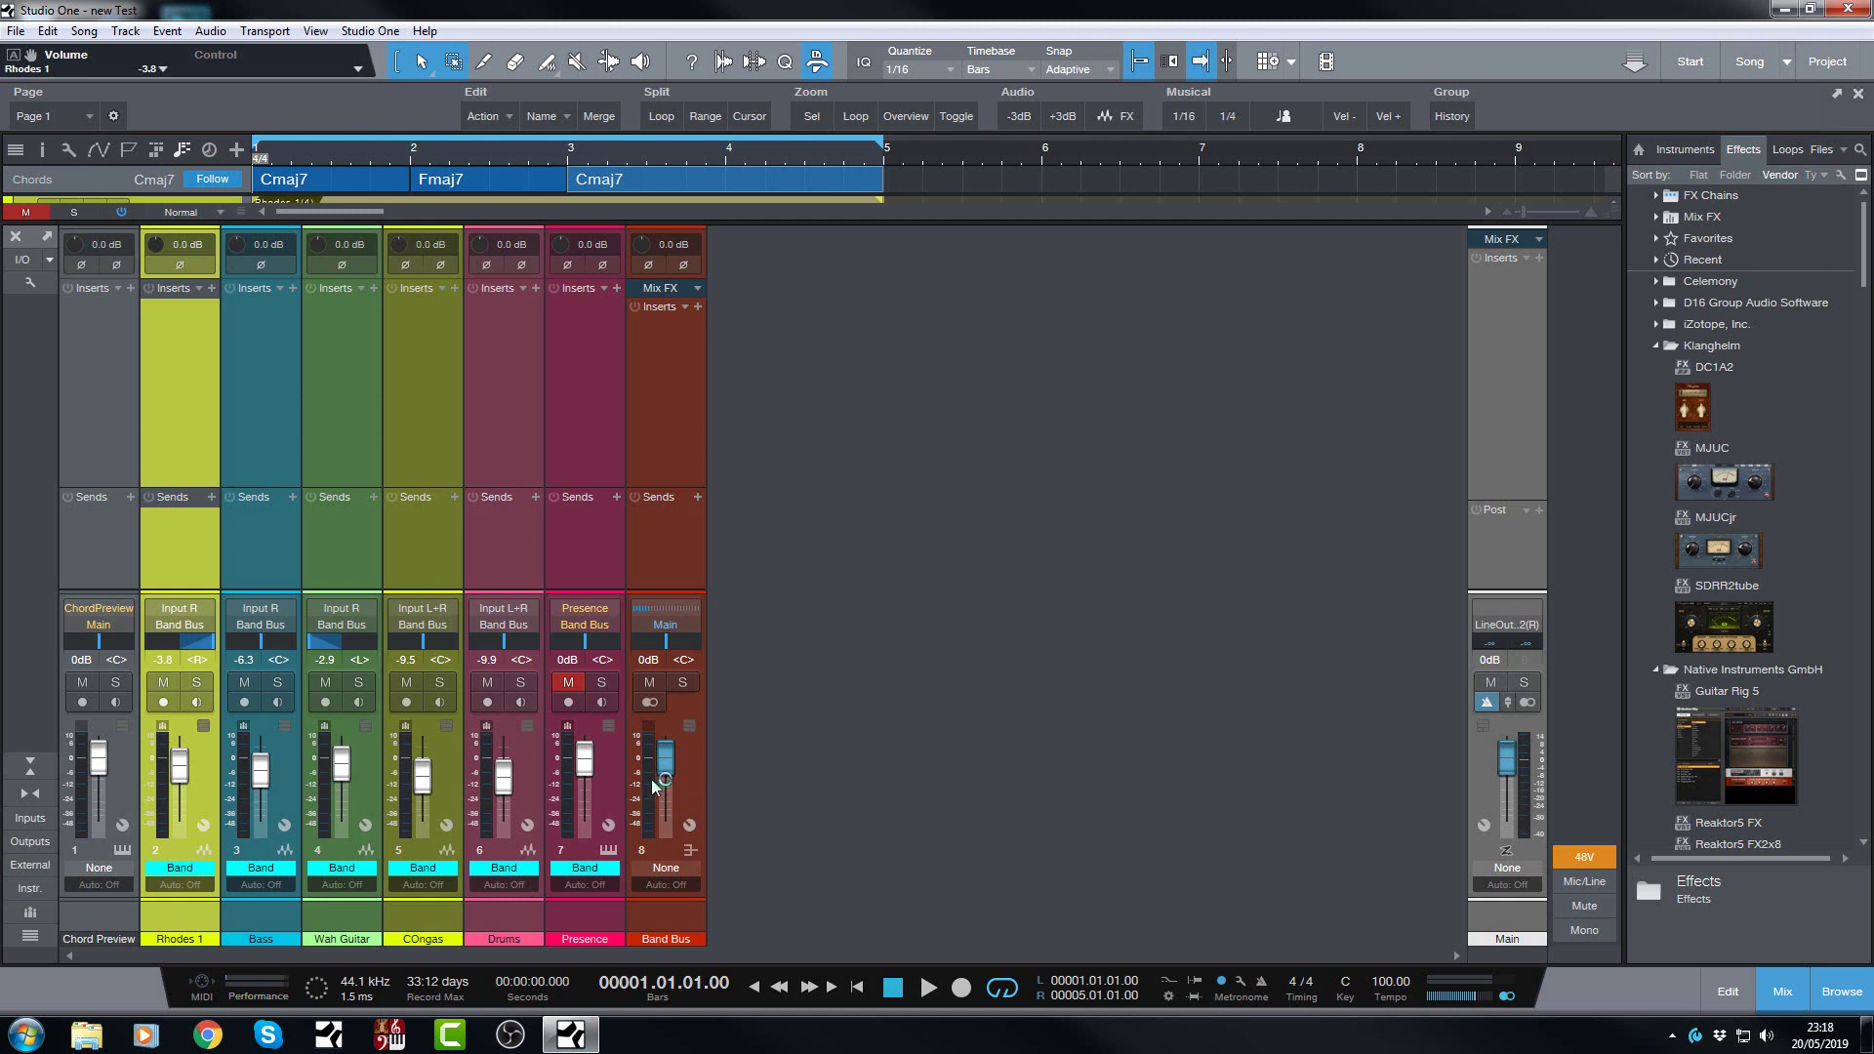
mouse_move(651, 783)
right_click(651, 791)
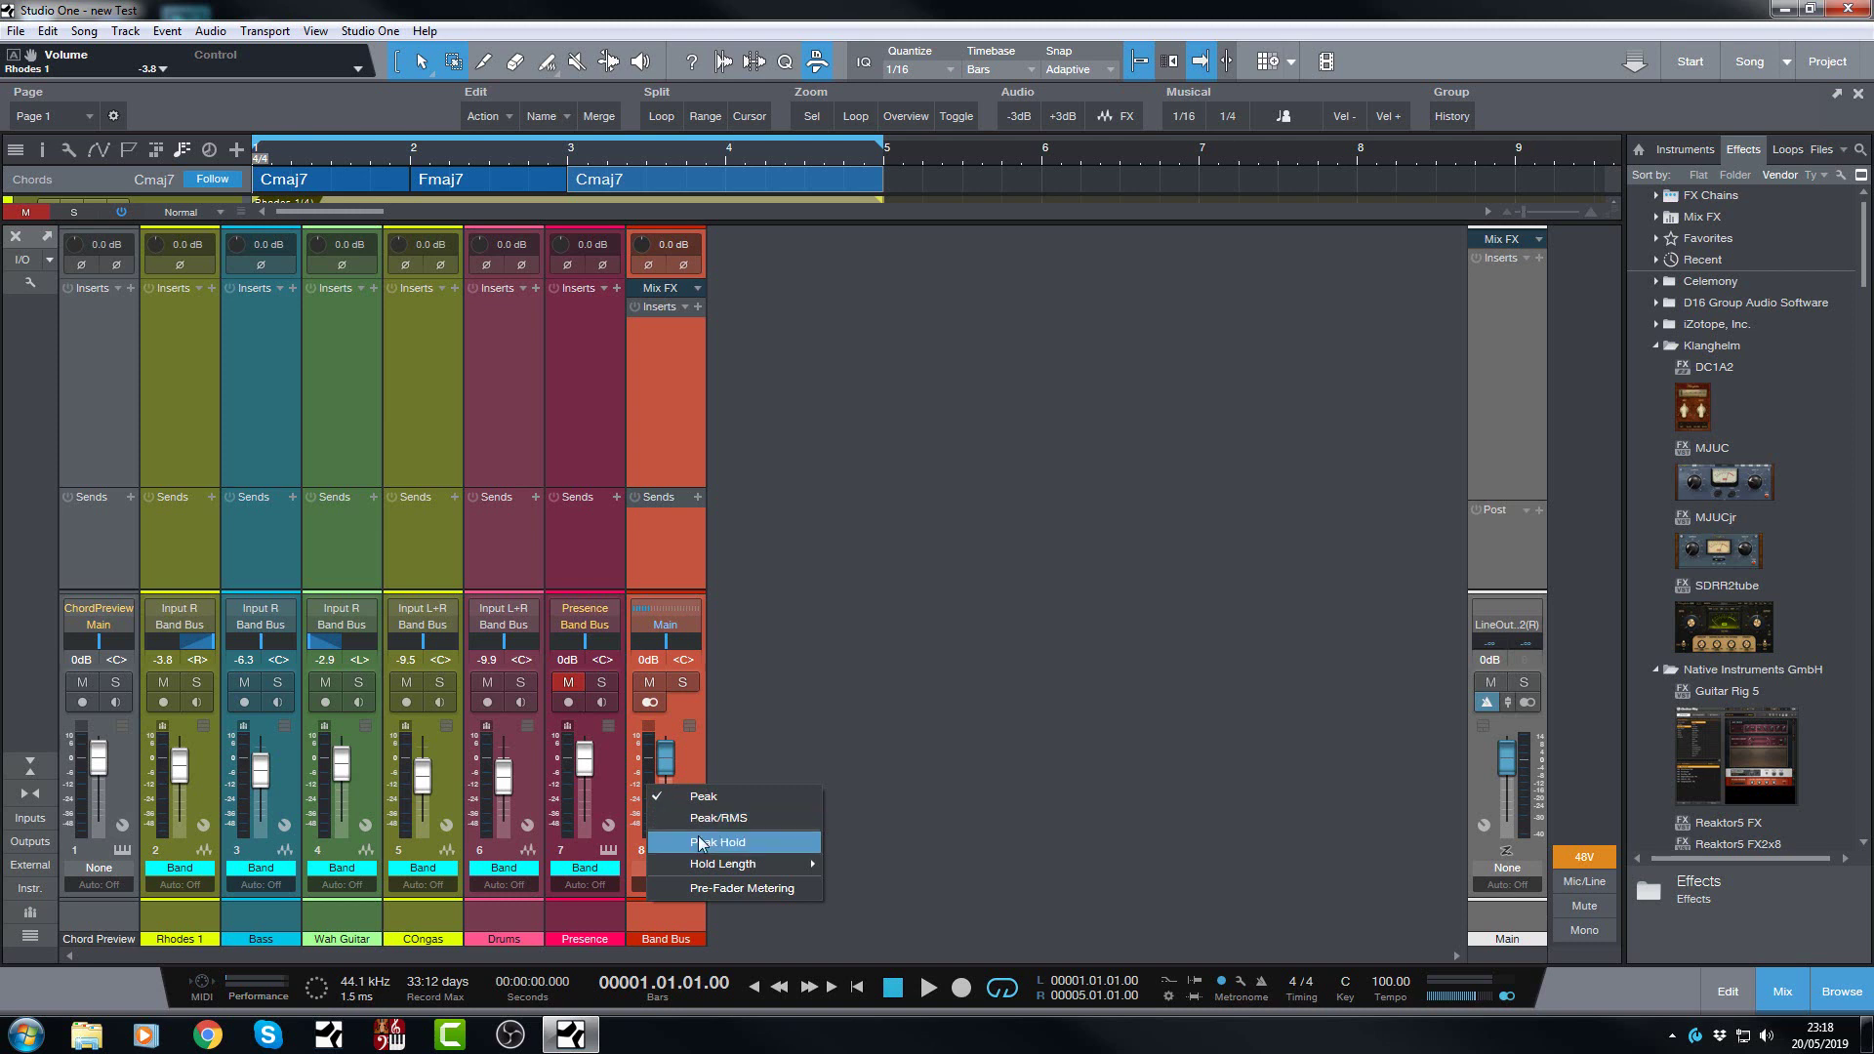
mouse_move(699, 867)
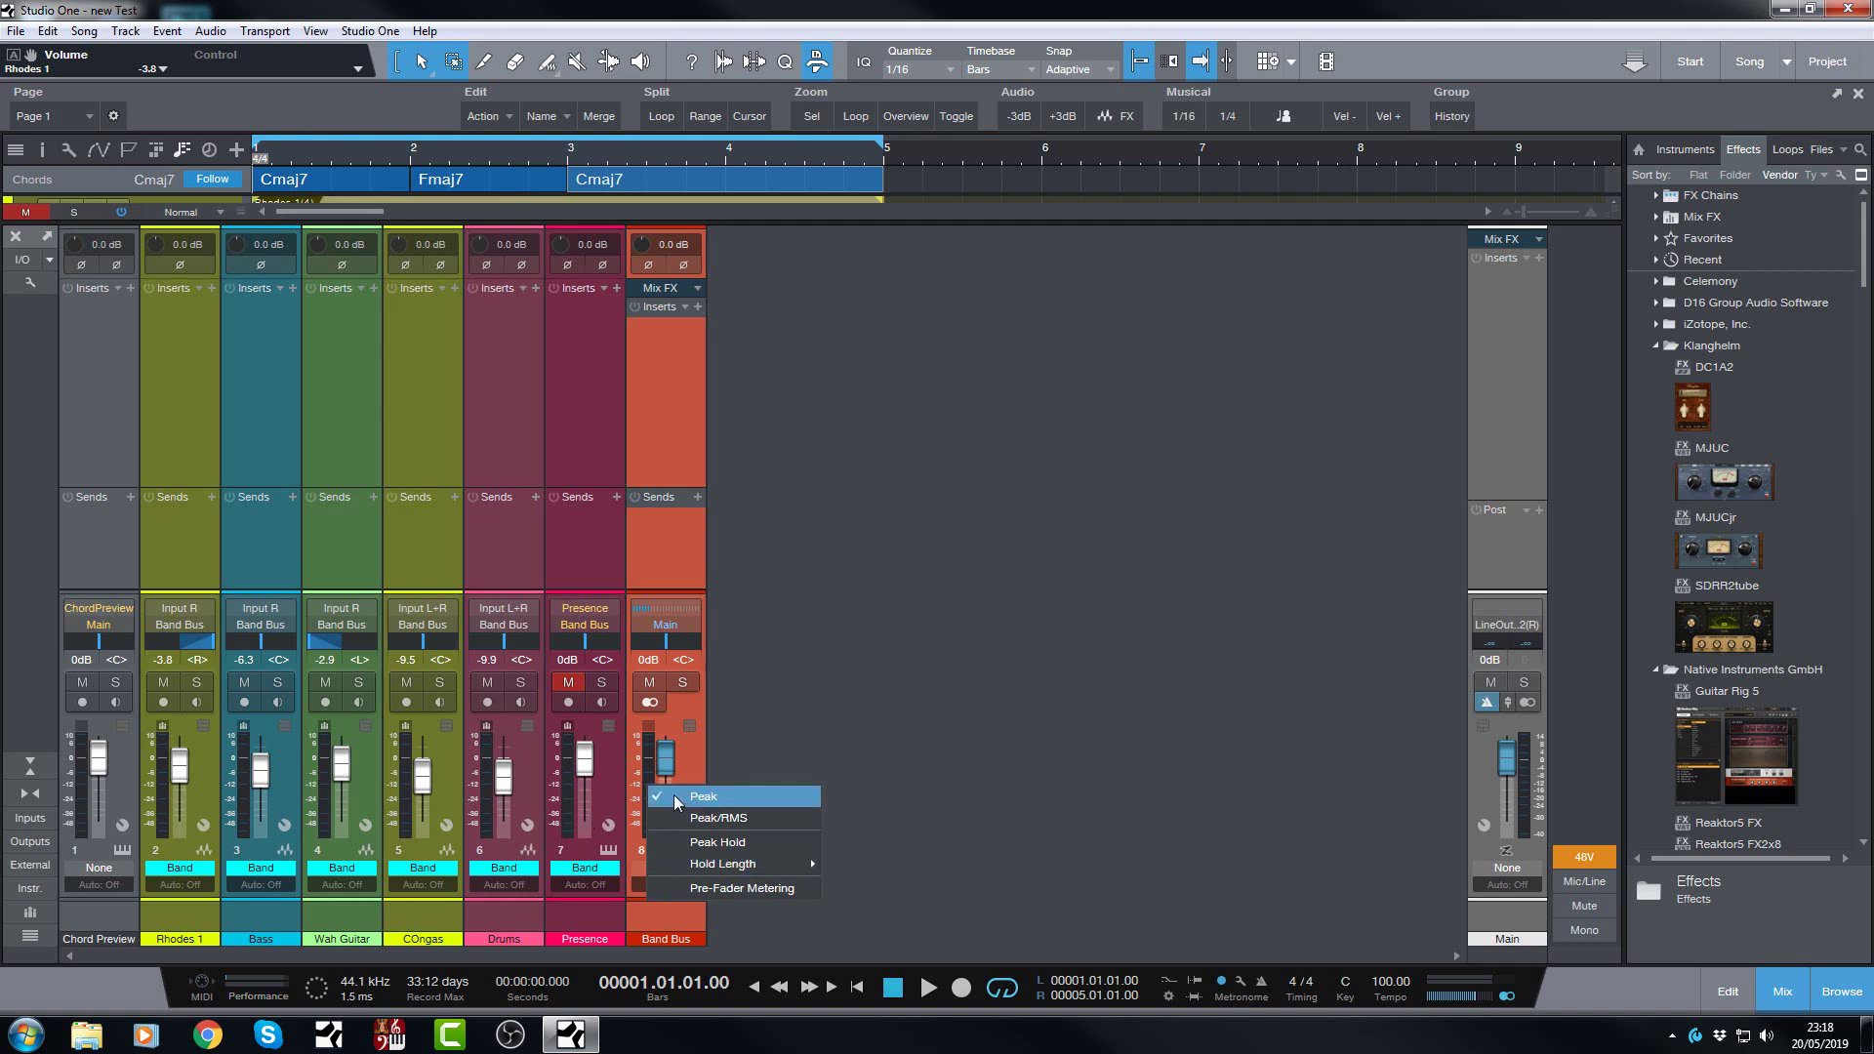
click(970, 728)
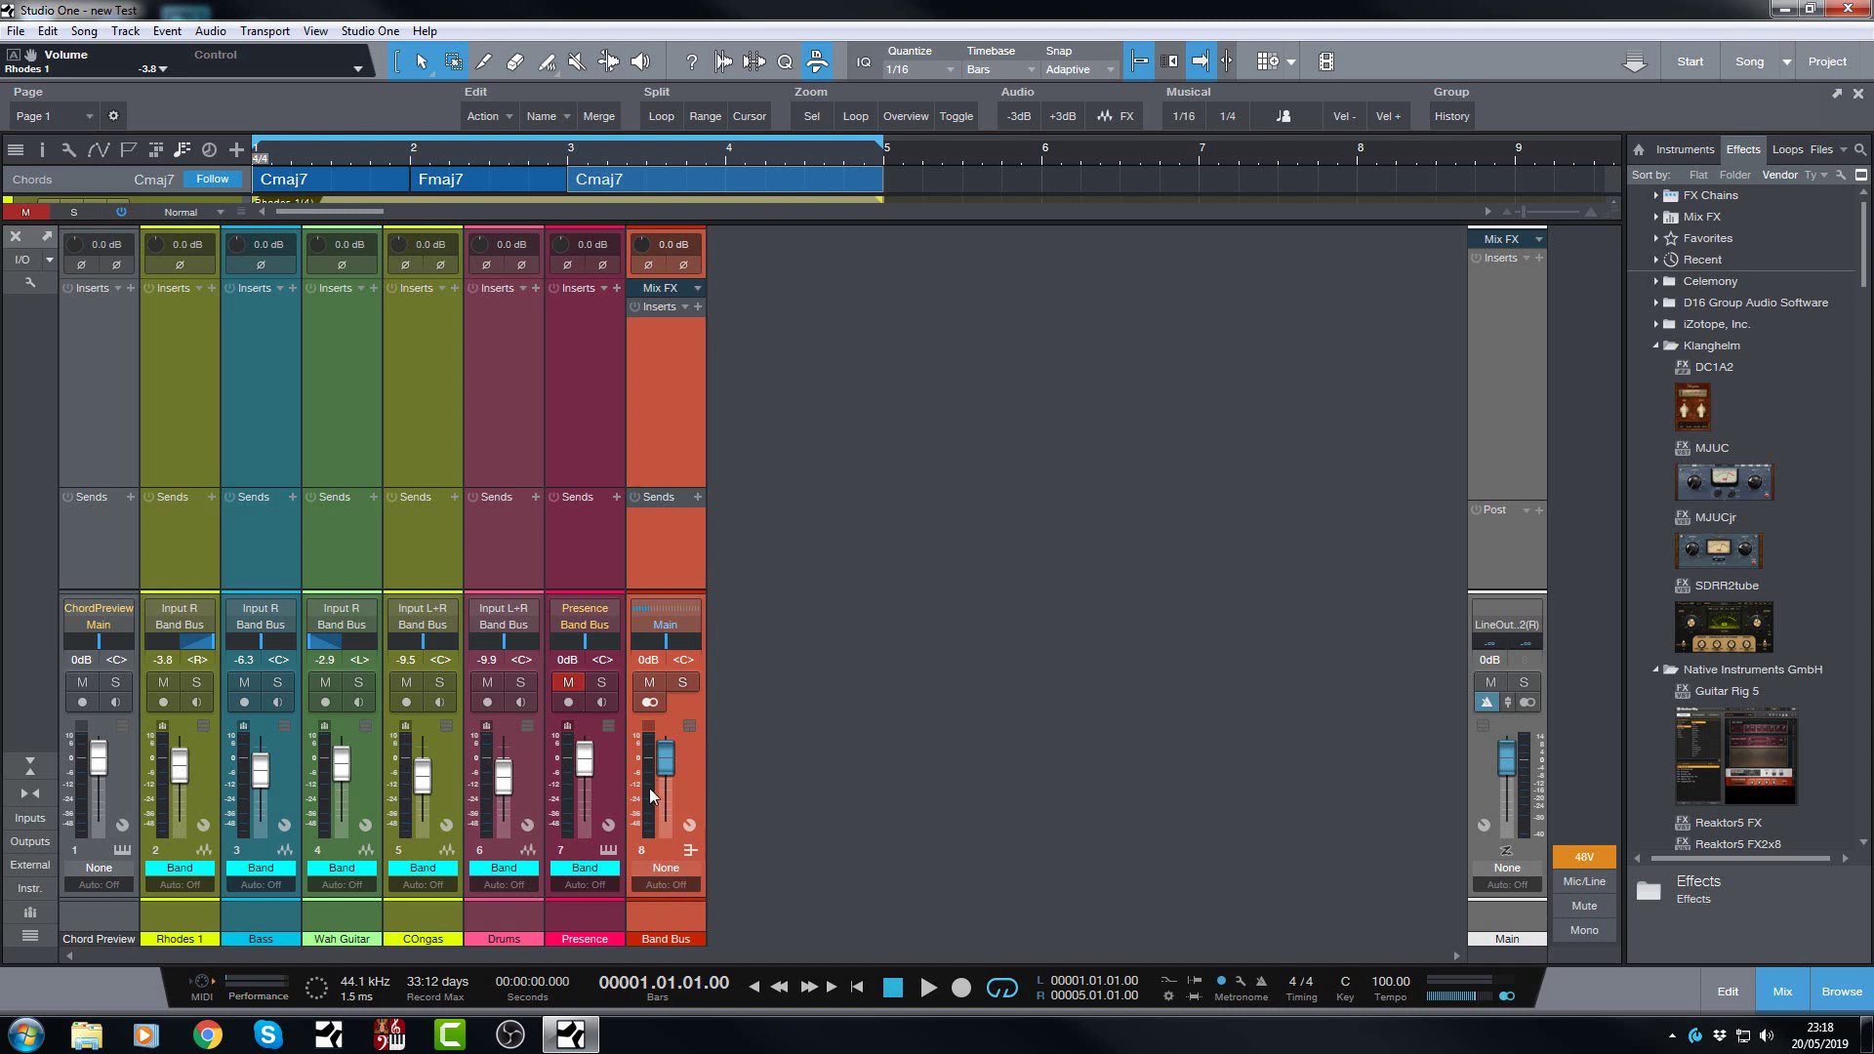
Play the song briefly to watch the current meter readings.
mouse_move(648, 786)
key(space)
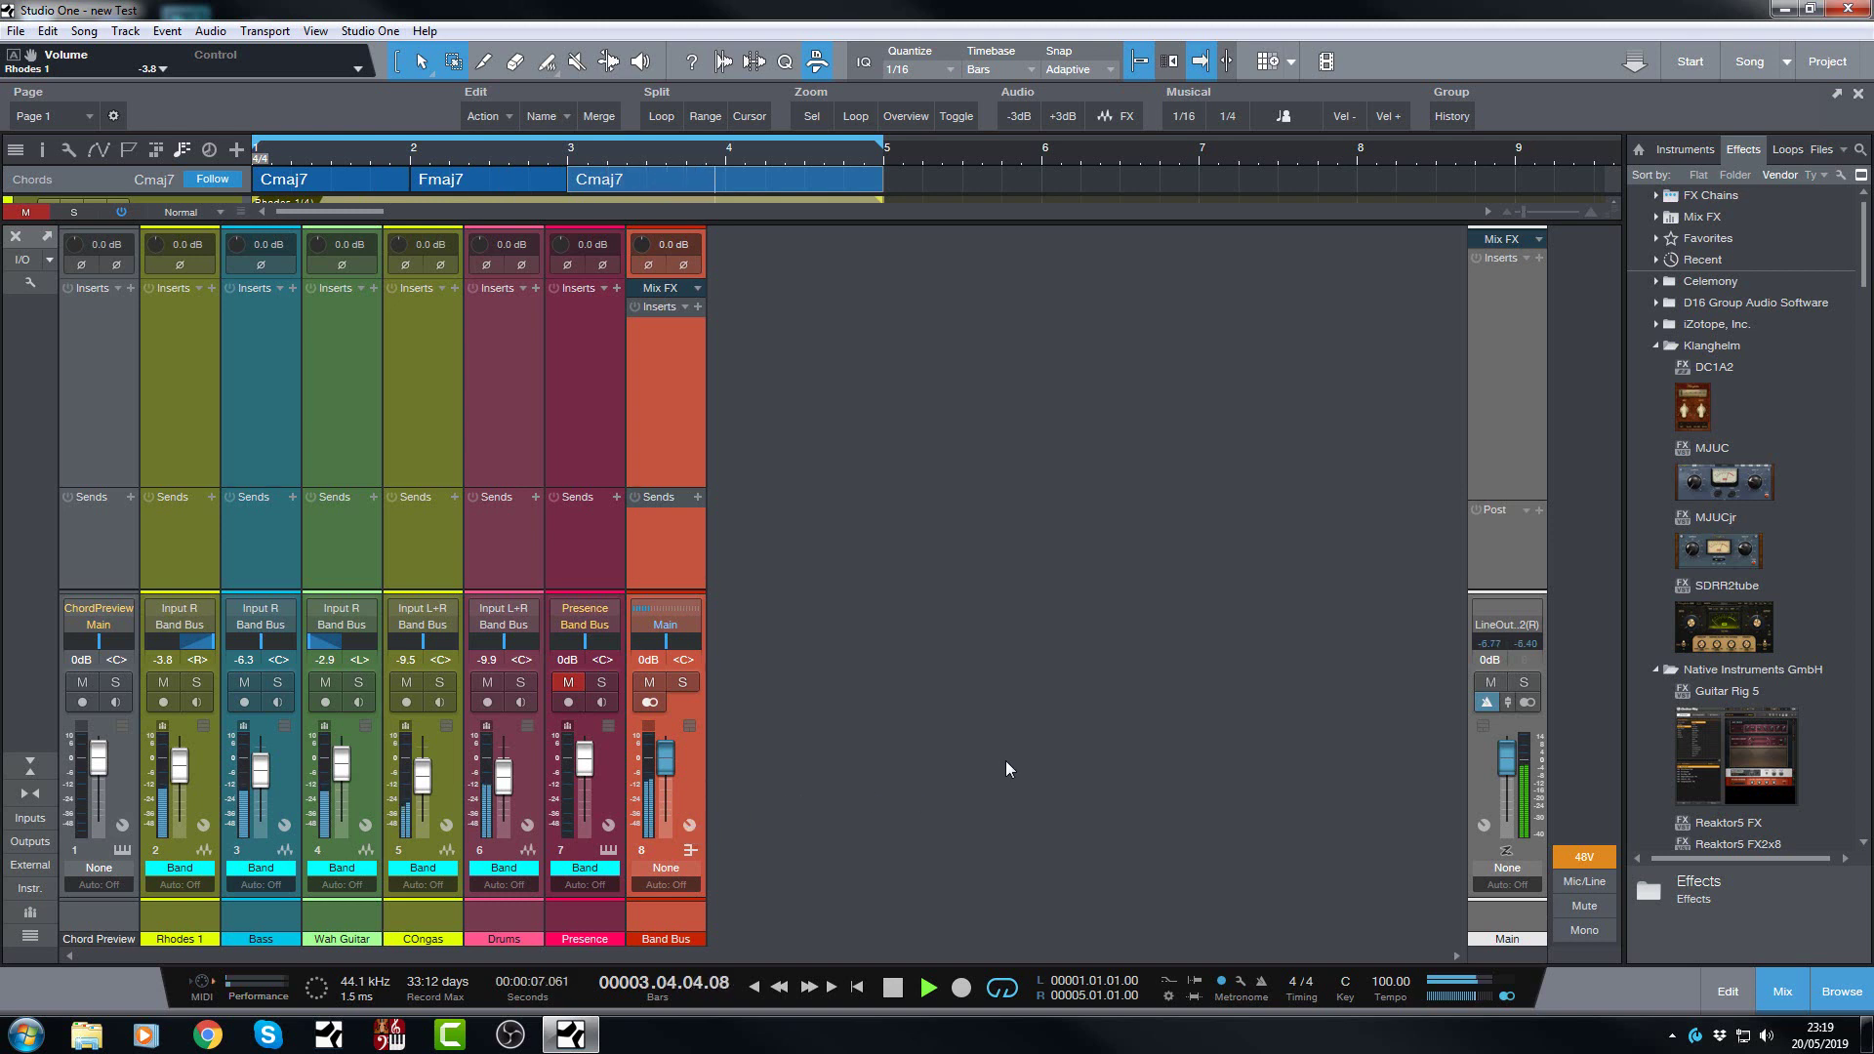
key(space)
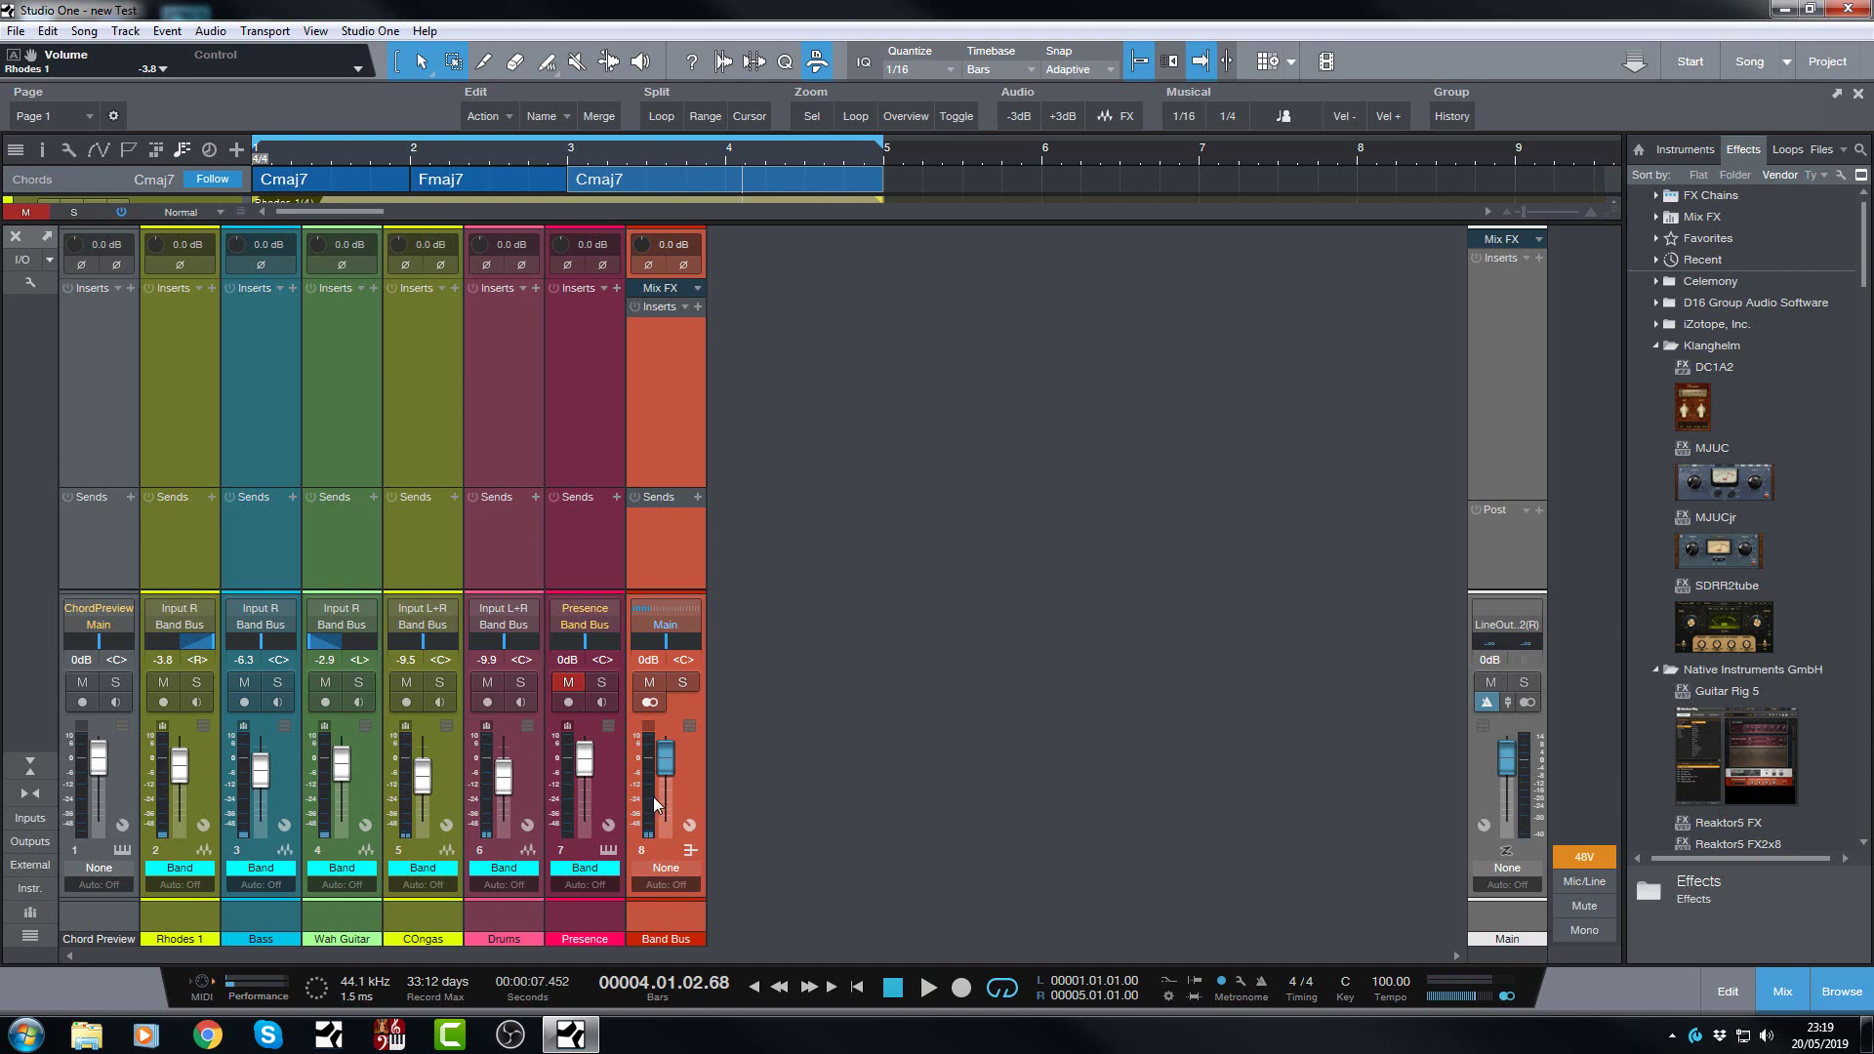
Switch the Band Bus meter to Peak/RMS and play the song to watch it.
right_click(650, 798)
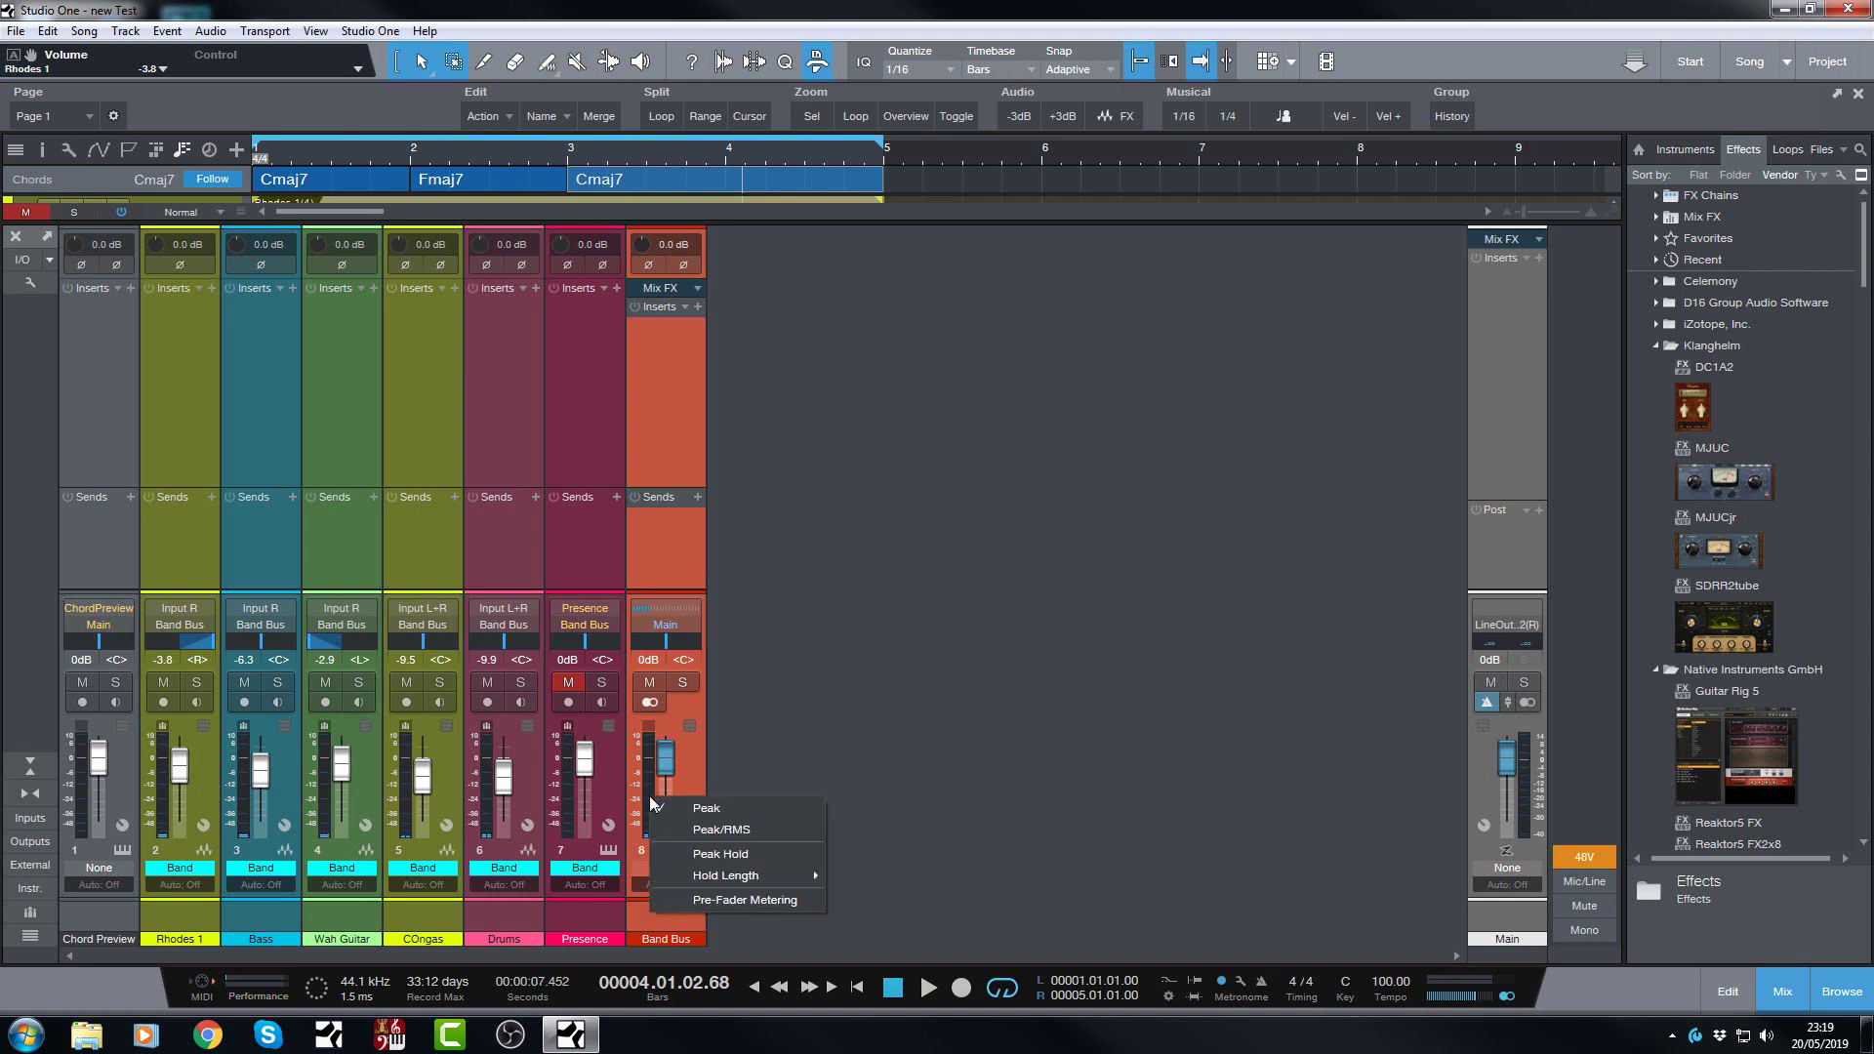
click(678, 828)
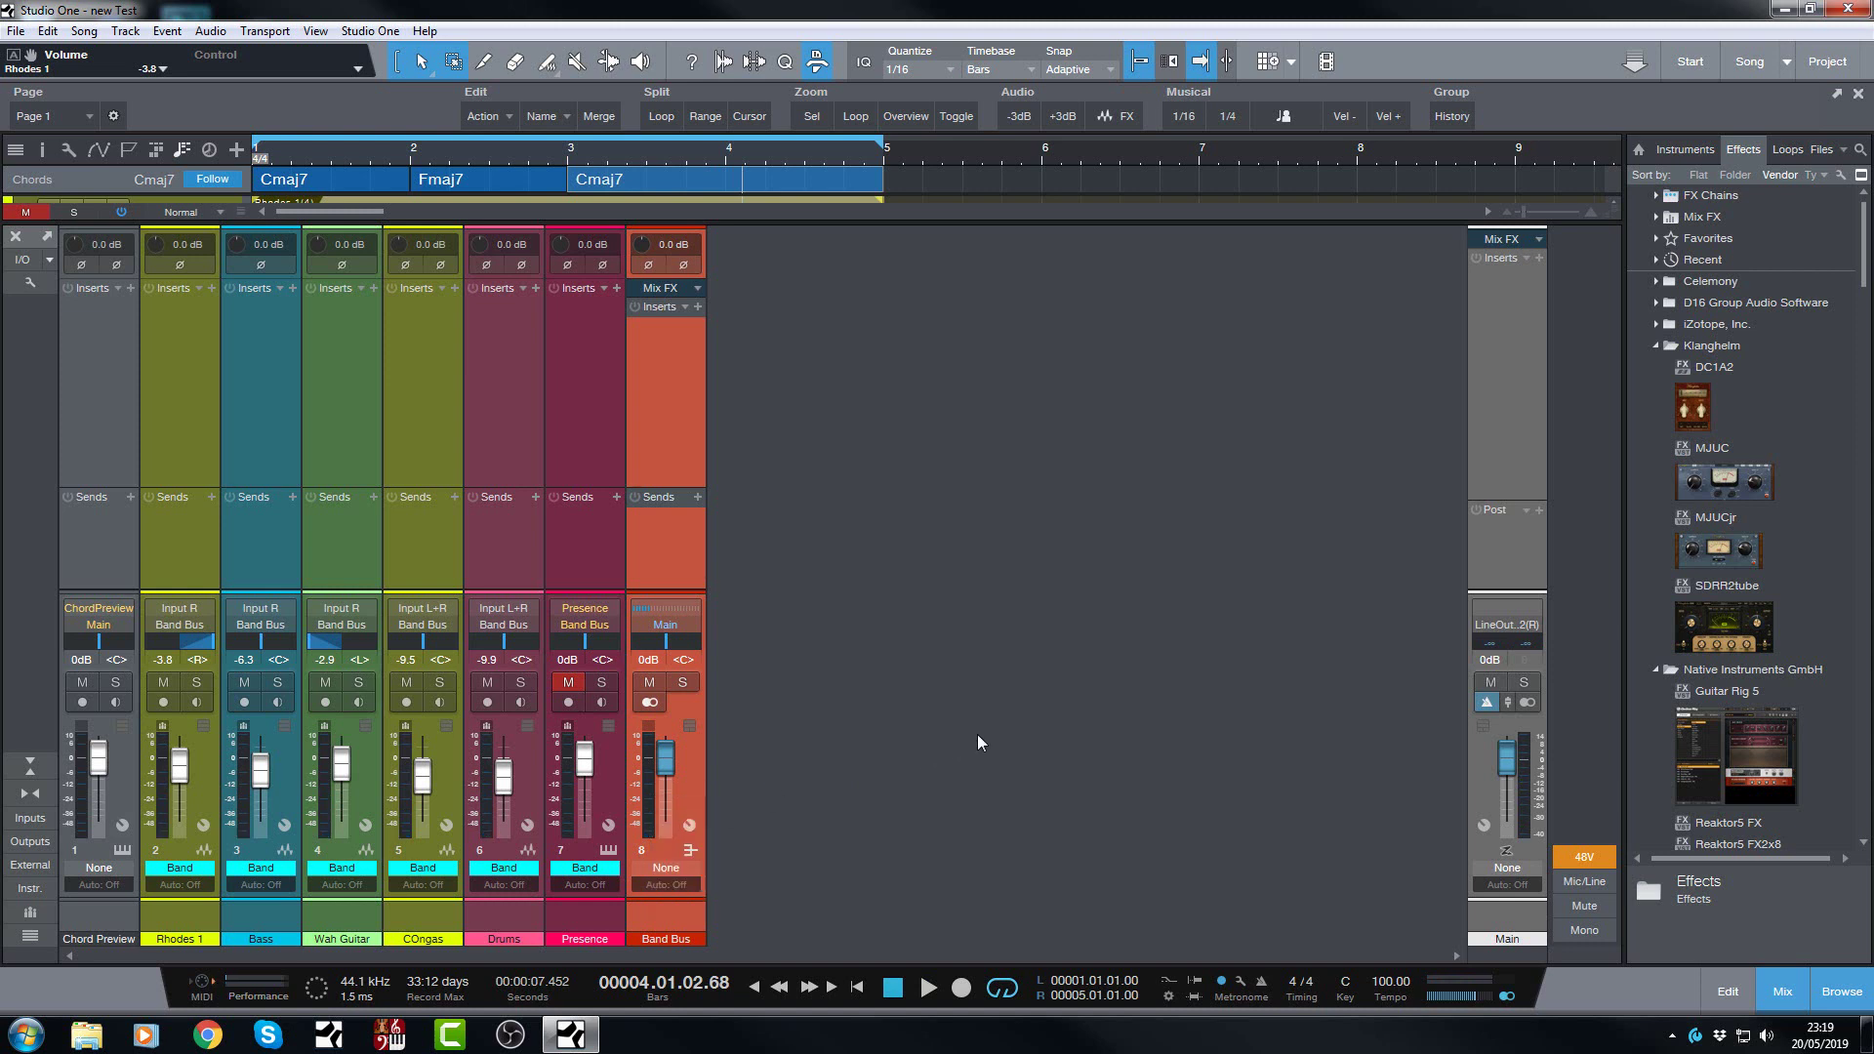
key(space)
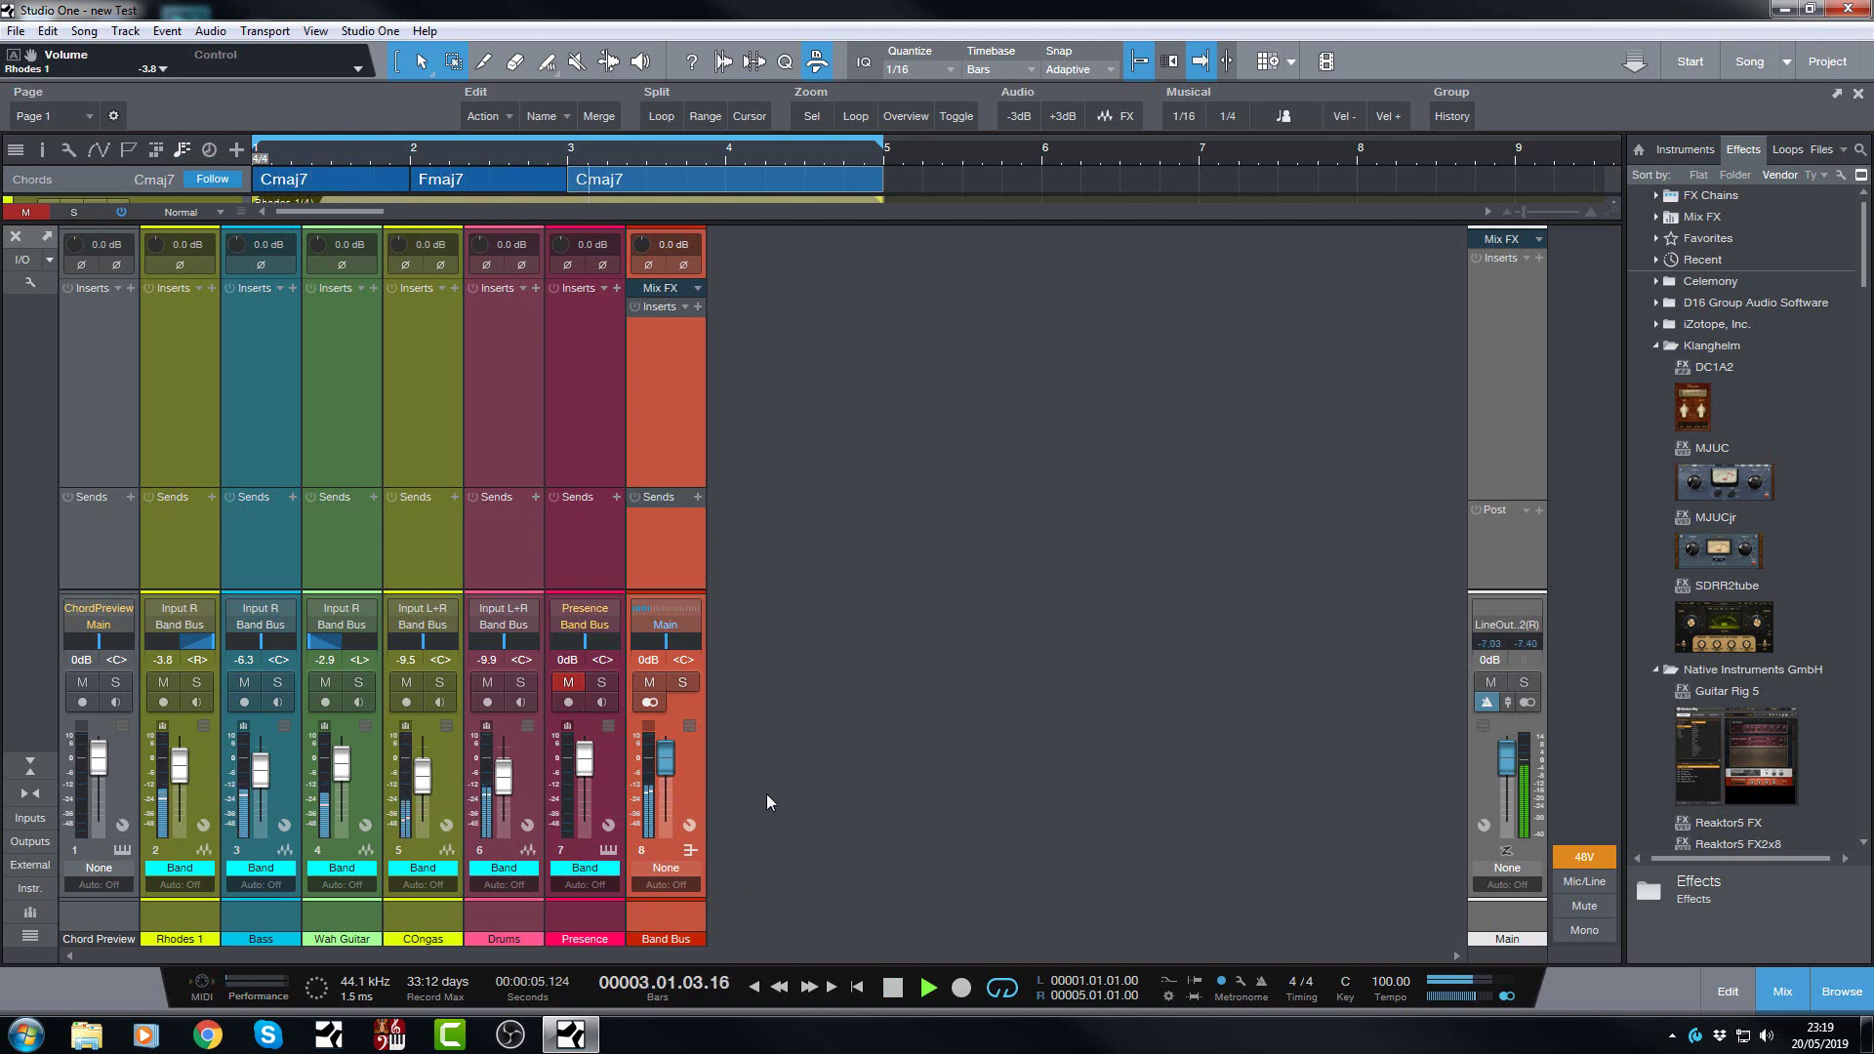
key(space)
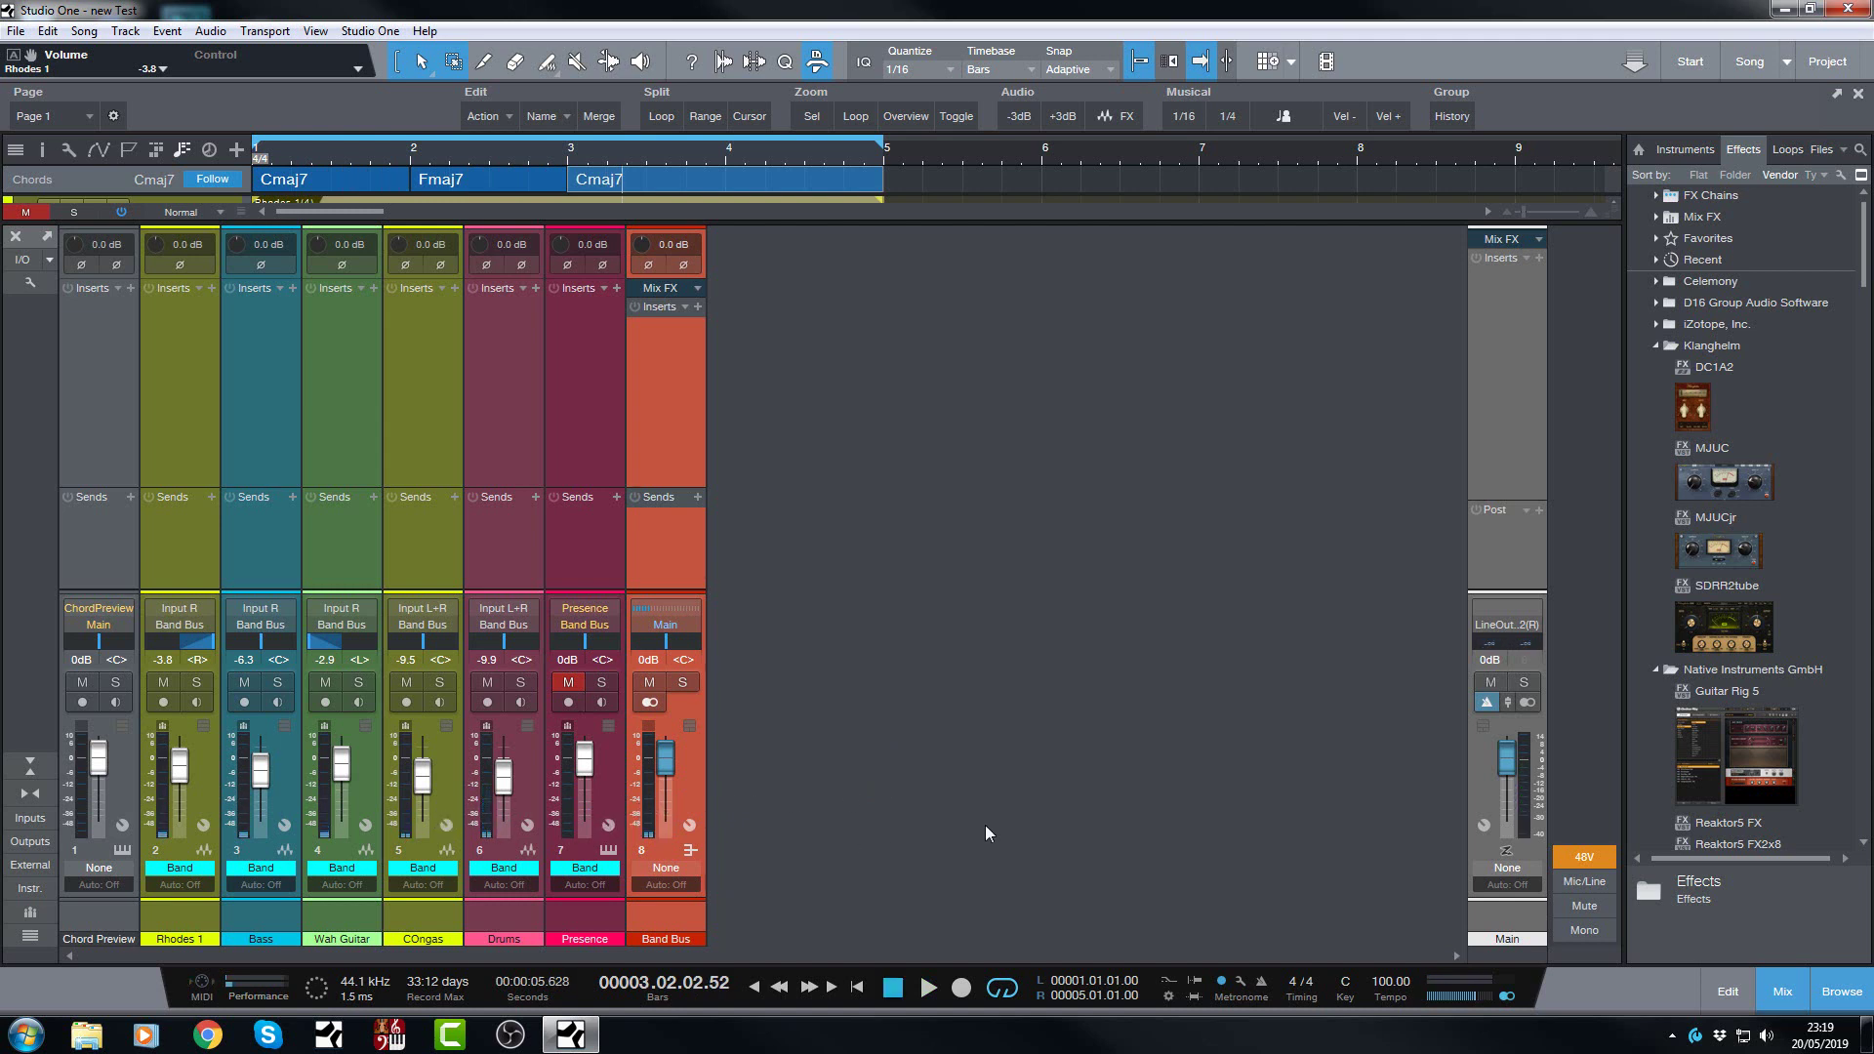
Enable Pre-Fader Metering on the Band Bus meter and play the song to check it.
right_click(648, 816)
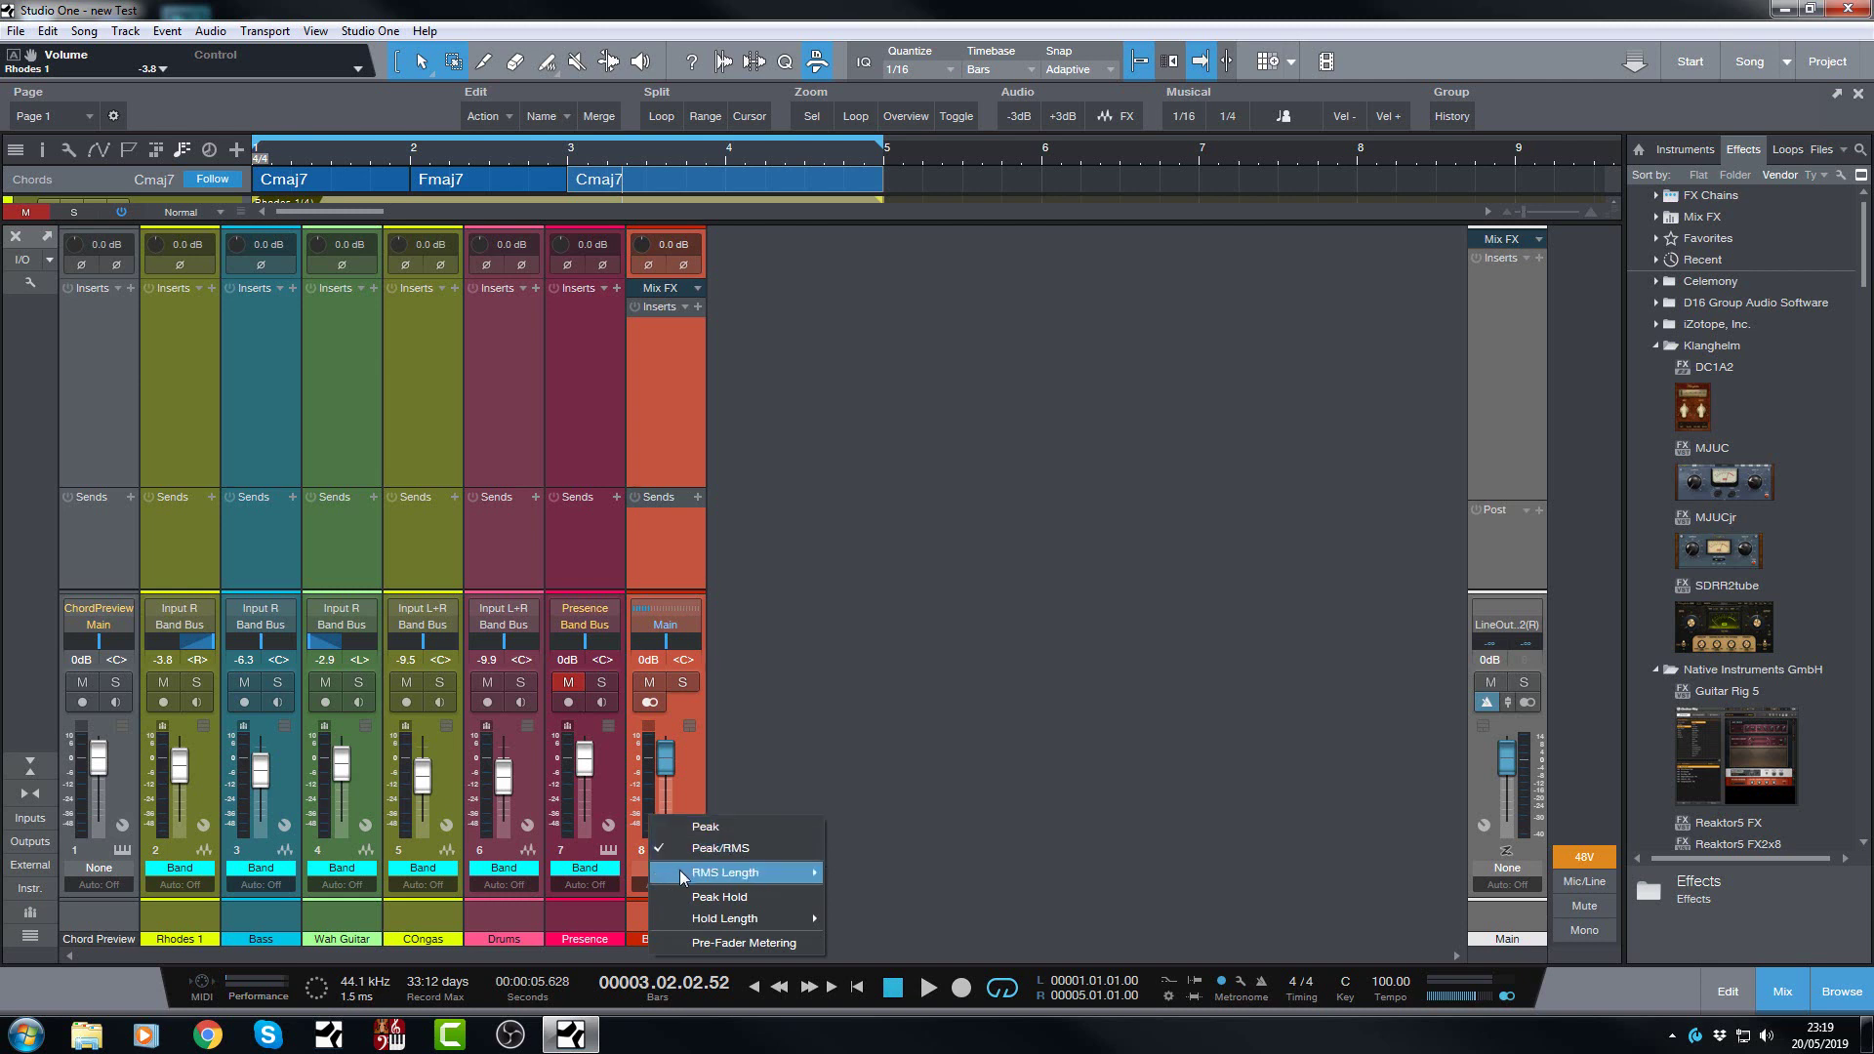
mouse_move(680, 871)
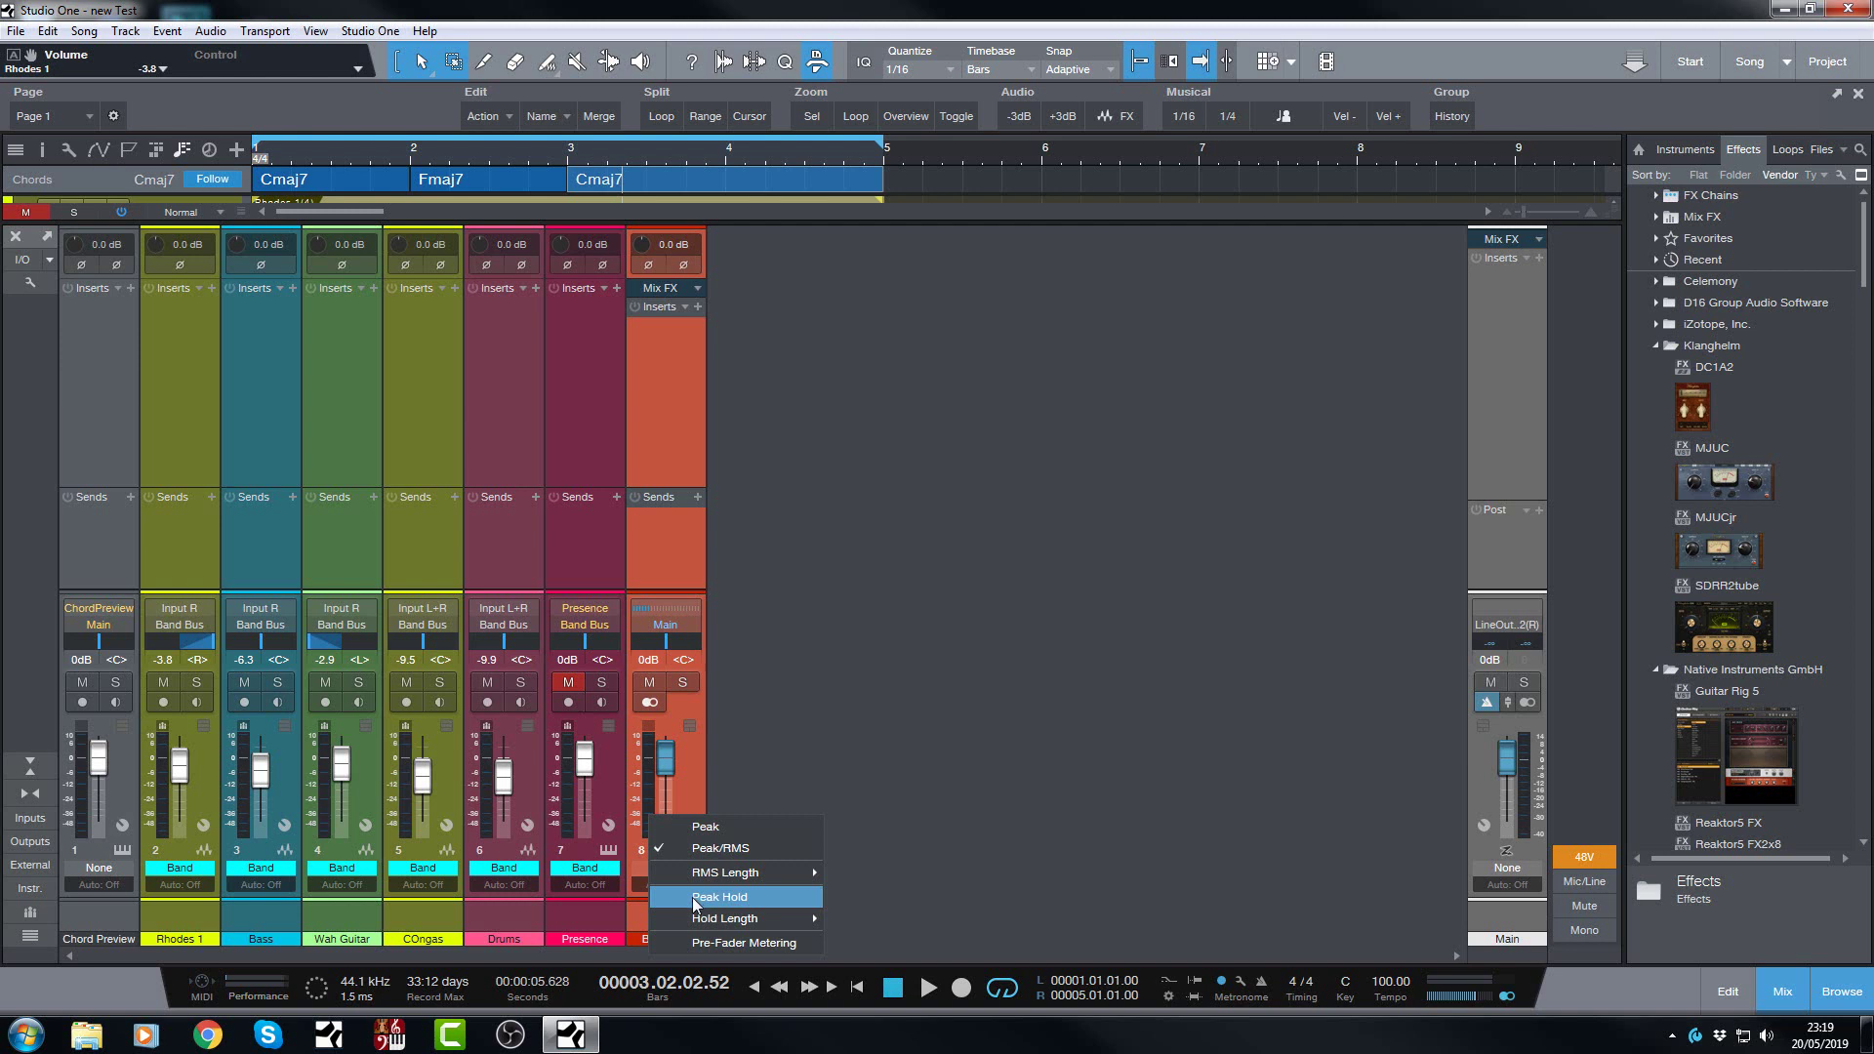
mouse_move(720, 918)
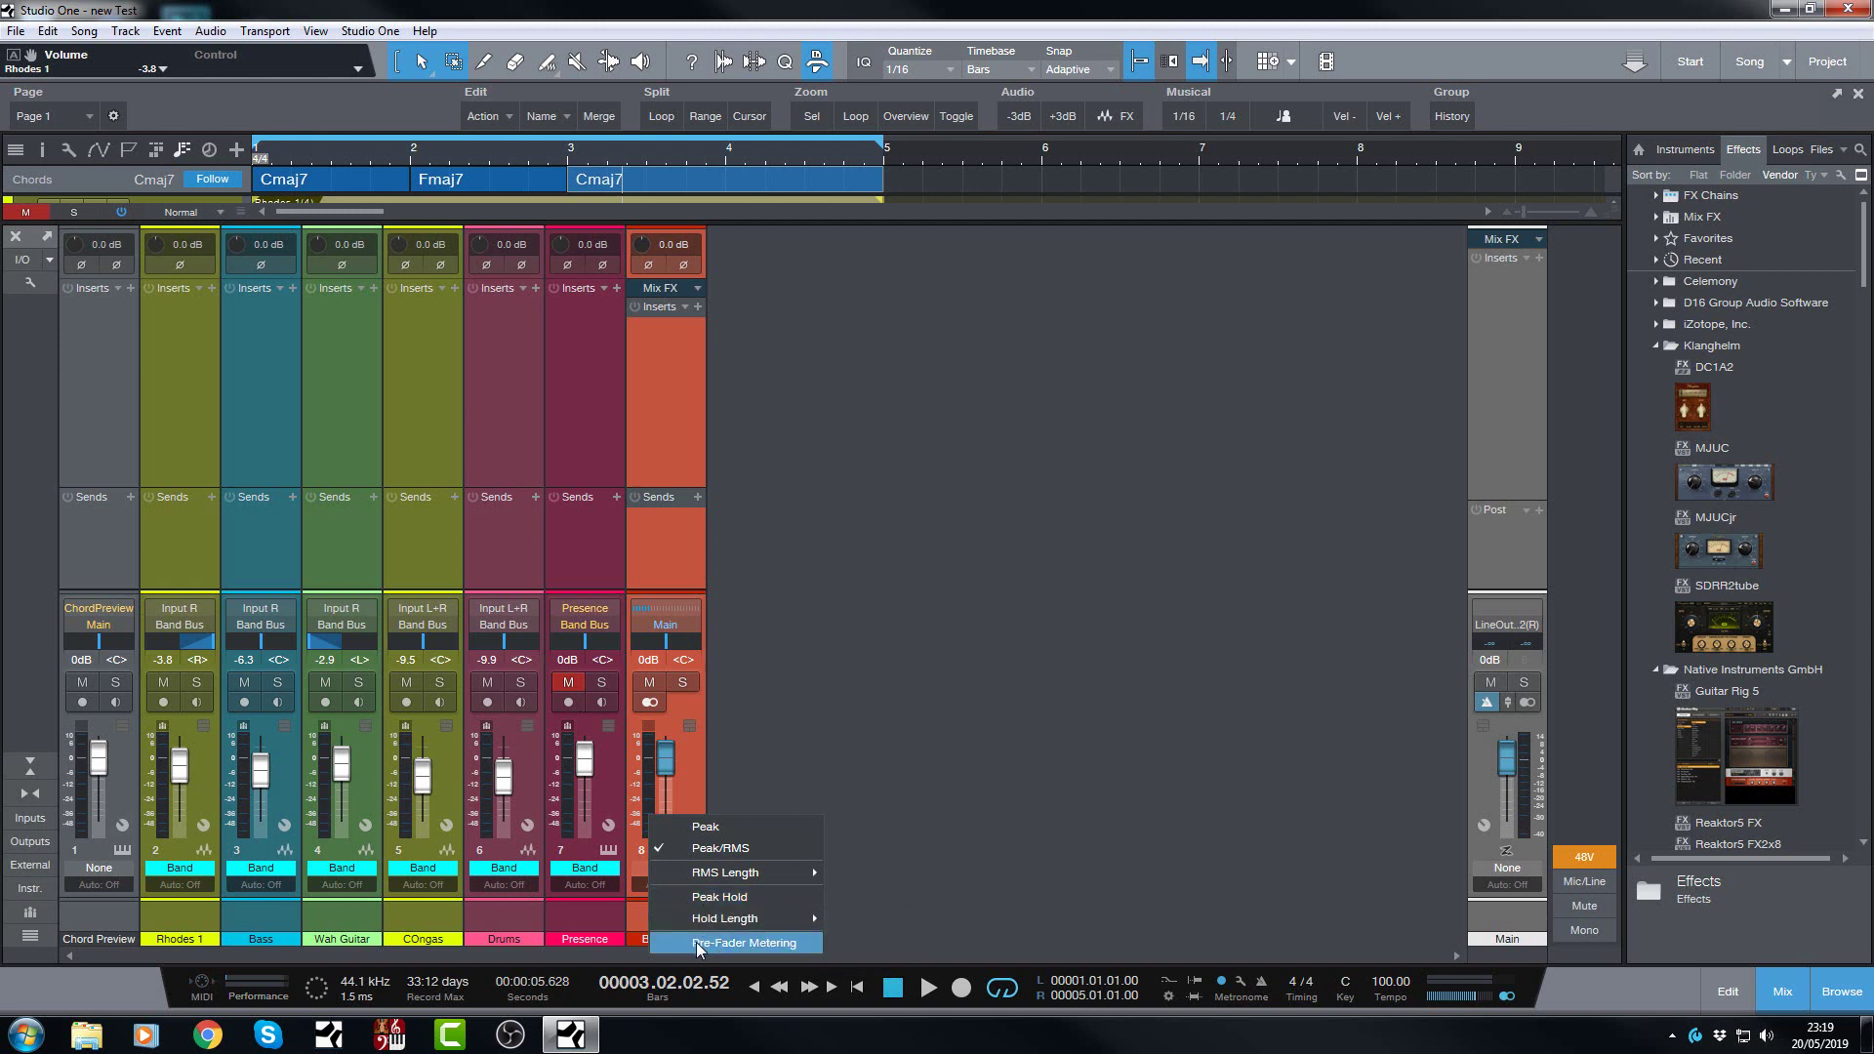
click(700, 944)
key(space)
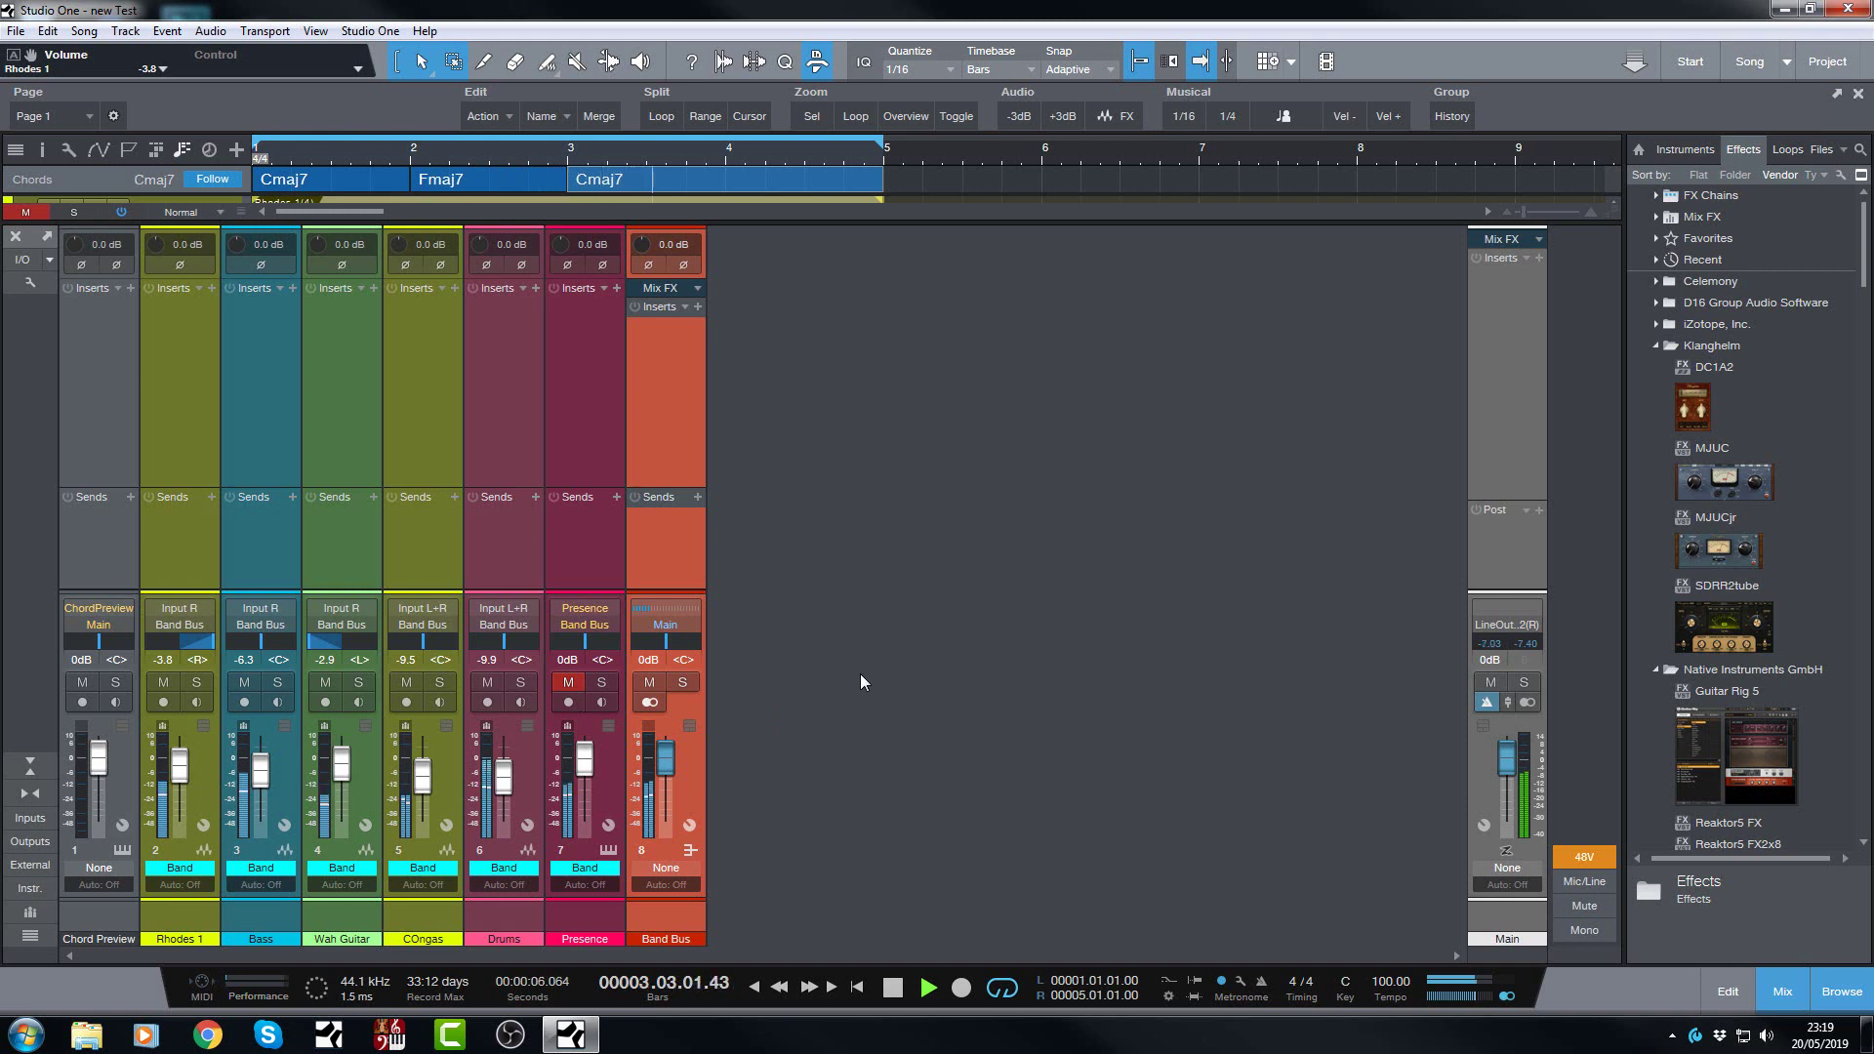
key(space)
right_click(648, 808)
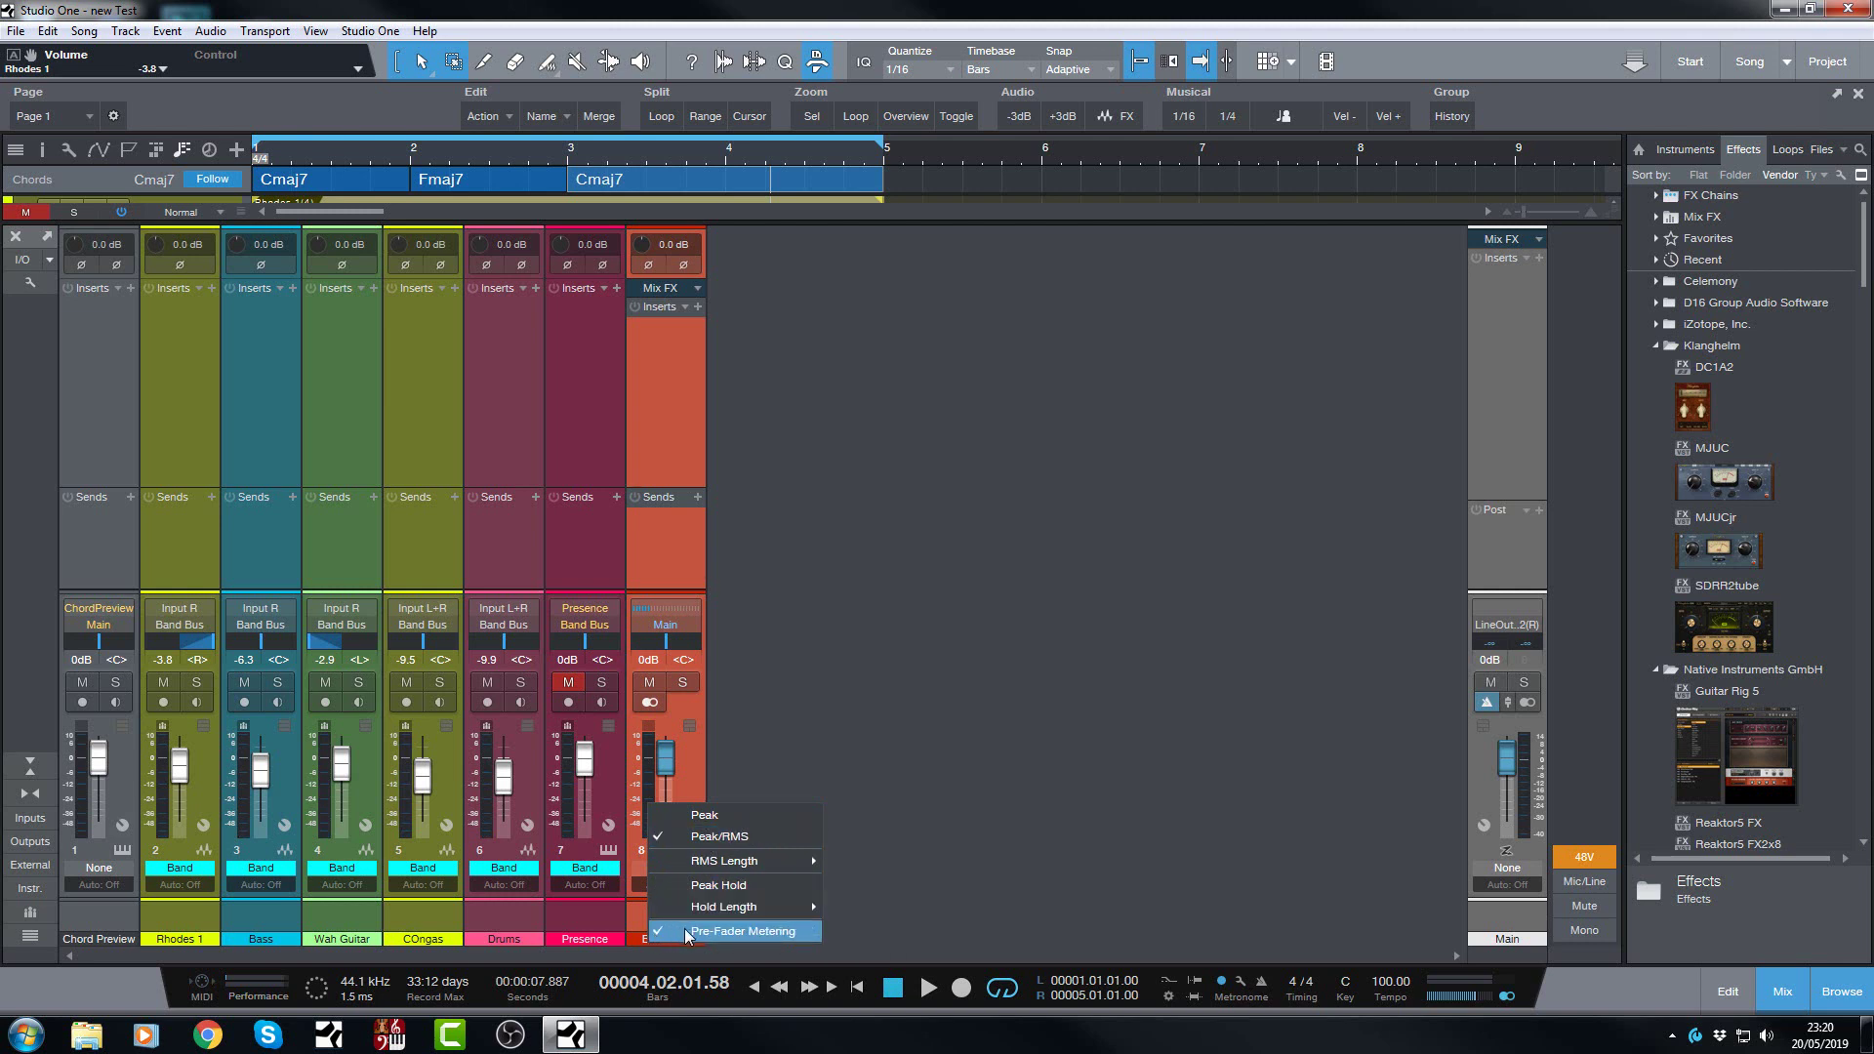
click(951, 732)
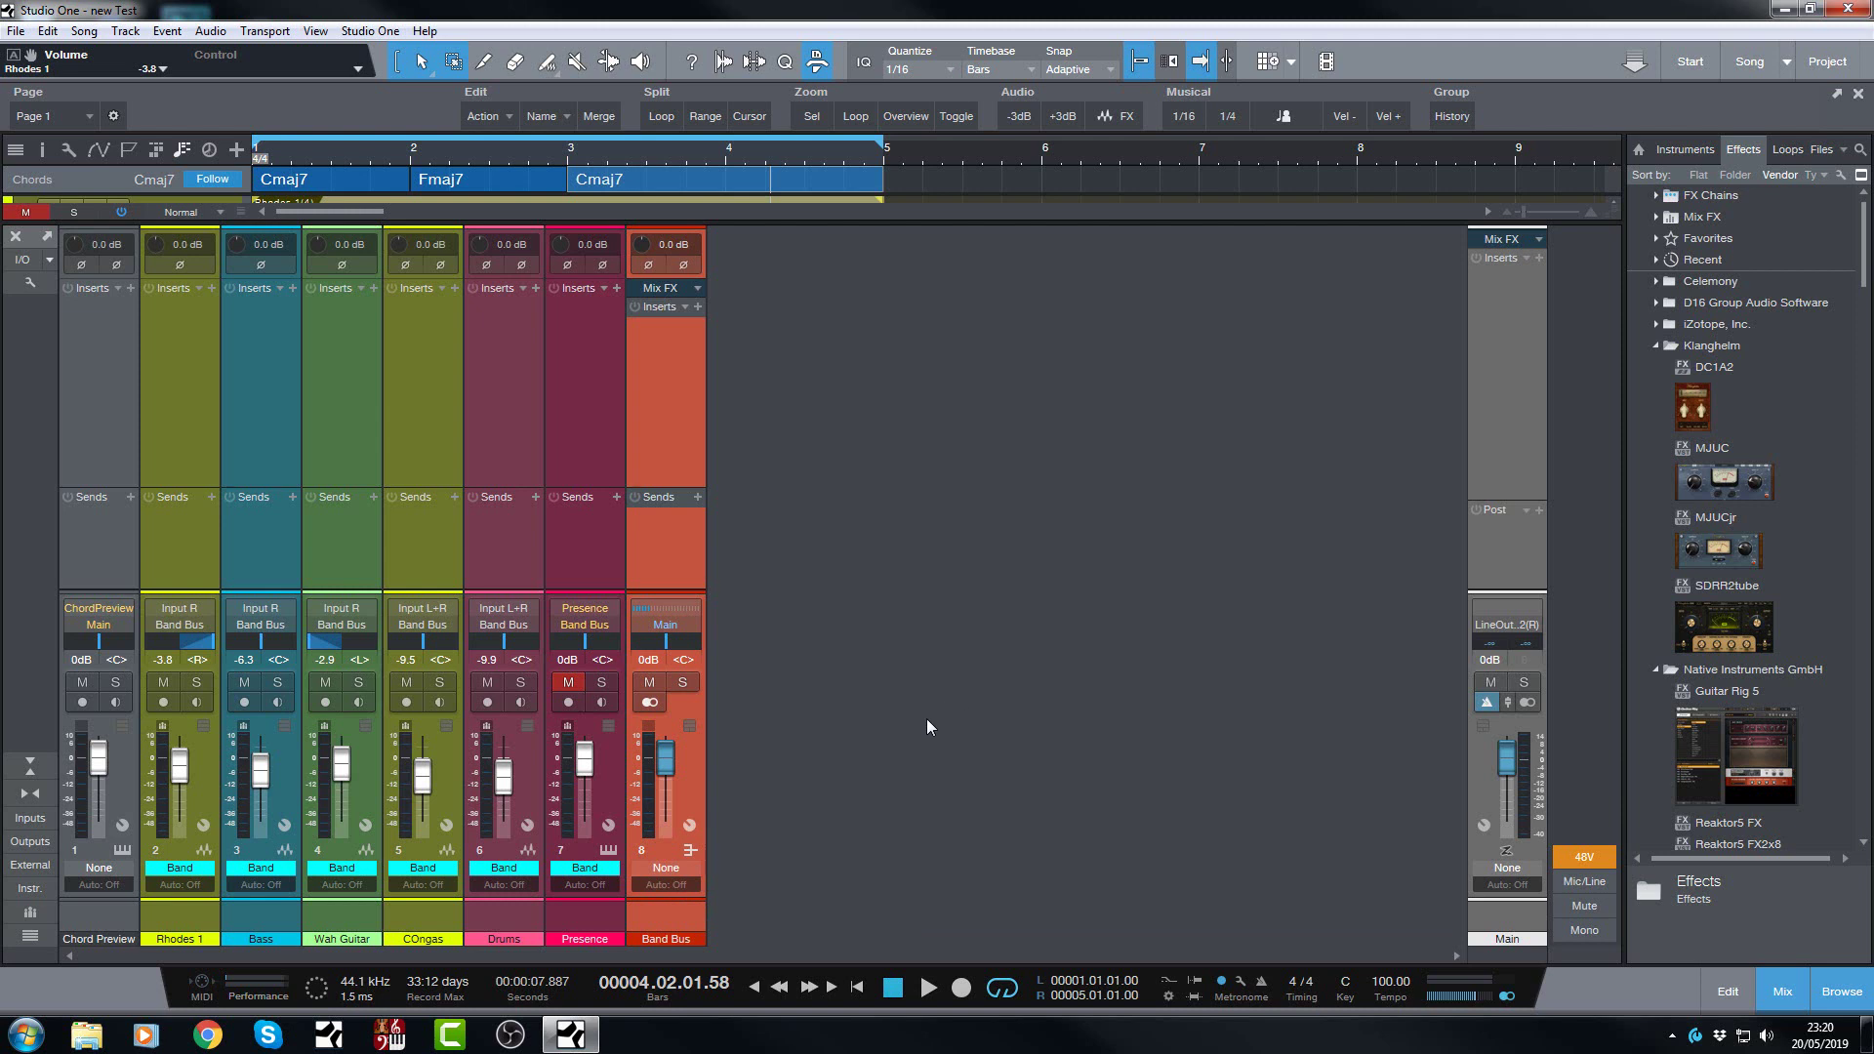